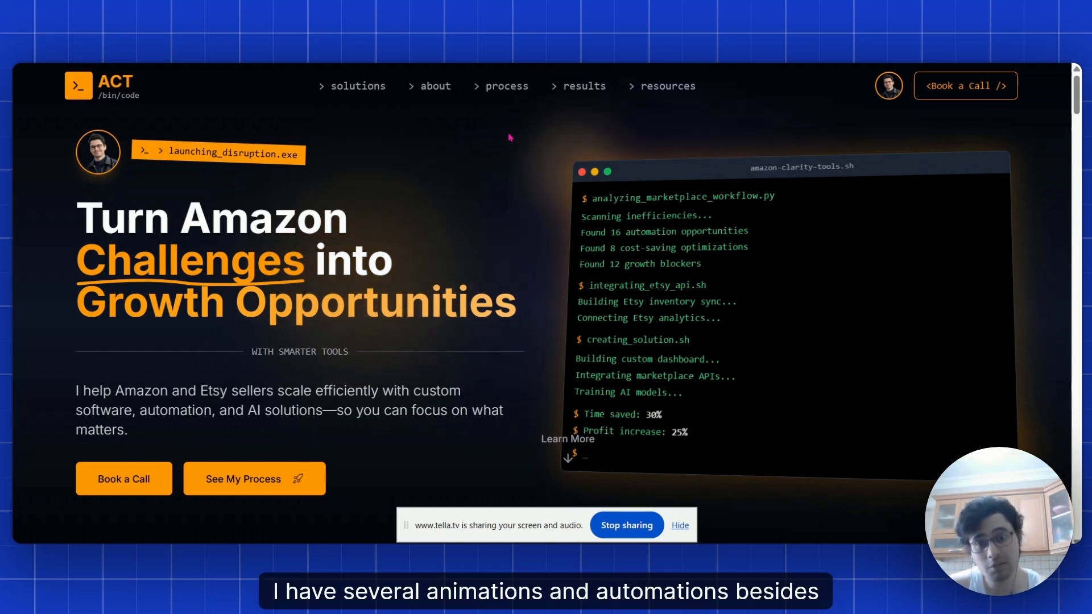
Step: Look through the finished landing page from the hero section past the "From Code to Commerce: My Journey" cards to the seller testimonials
{"action": "scroll", "coordinate": [513, 160], "scroll_direction": "down", "scroll_amount": 1}
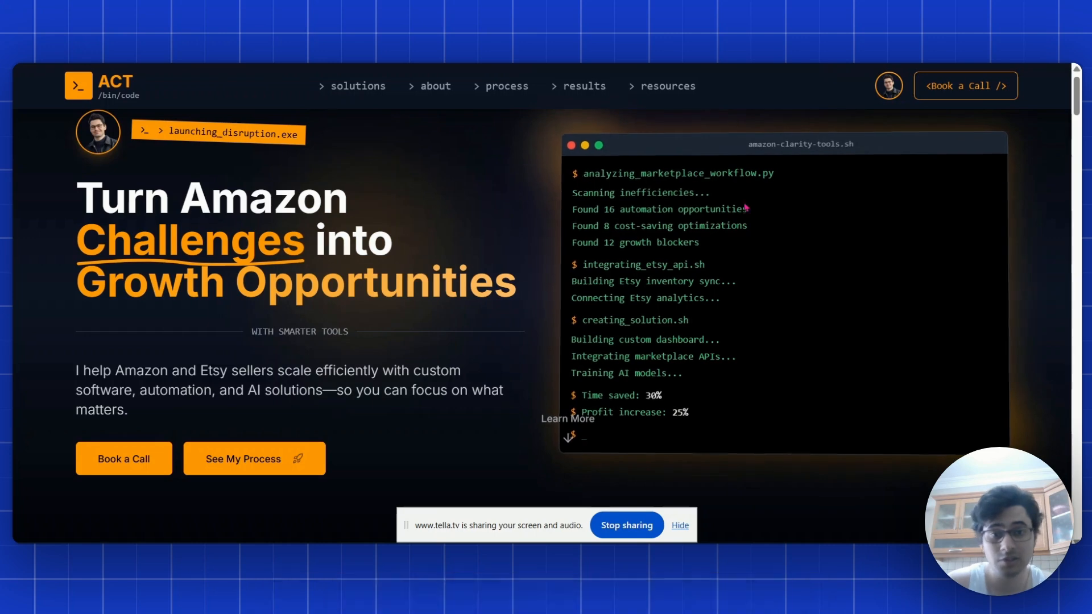
{"action": "scroll", "coordinate": [443, 240], "scroll_direction": "down", "scroll_amount": 5}
{"action": "scroll", "coordinate": [443, 240], "scroll_direction": "down", "scroll_amount": 3}
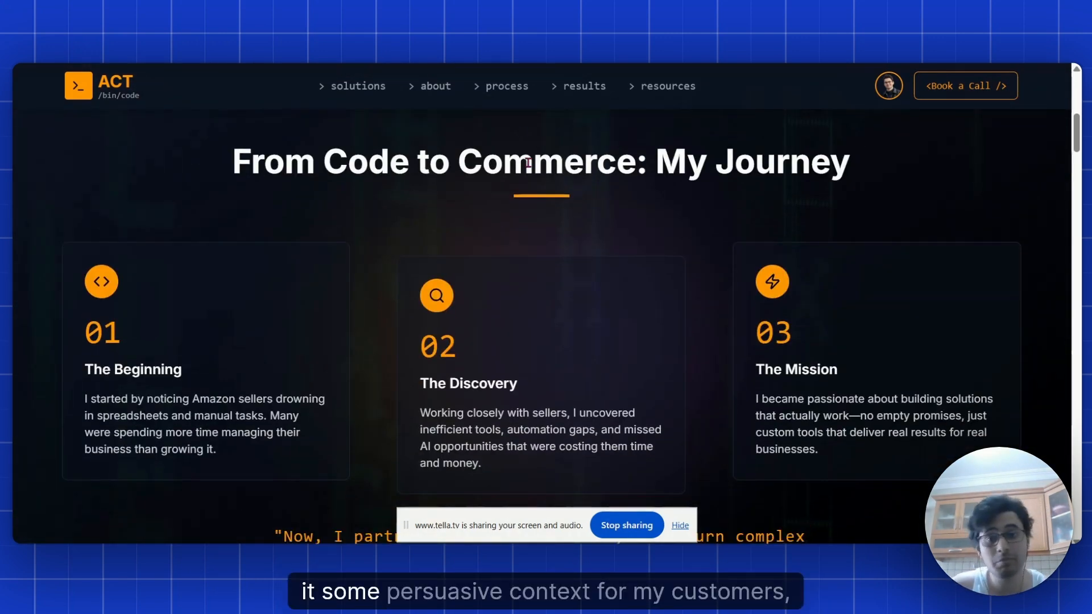
{"action": "scroll", "coordinate": [531, 178], "scroll_direction": "down", "scroll_amount": 2}
{"action": "scroll", "coordinate": [714, 268], "scroll_direction": "up", "scroll_amount": 1}
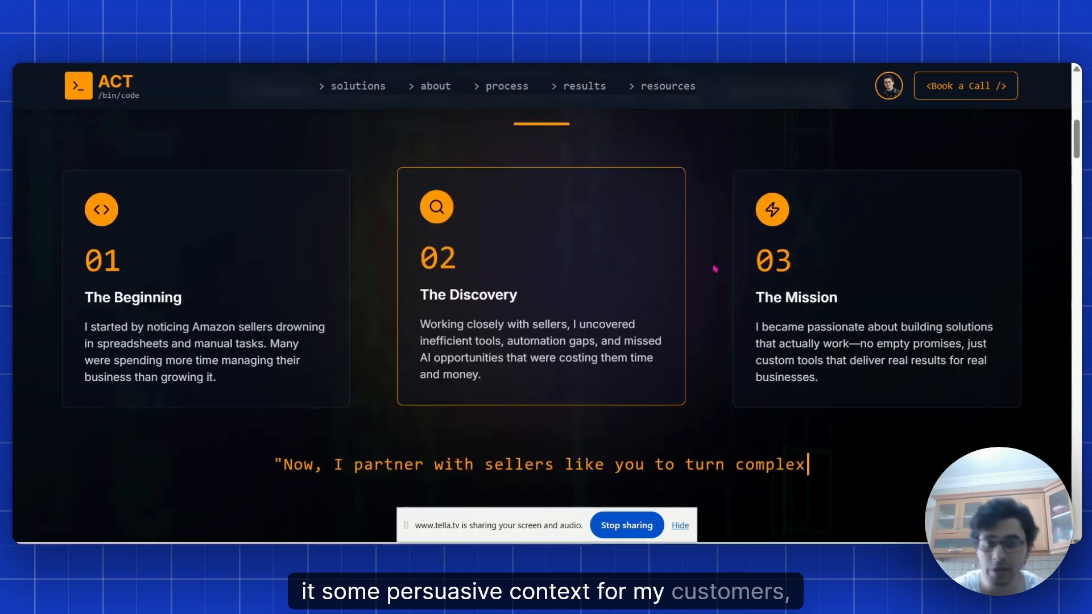
{"action": "scroll", "coordinate": [575, 227], "scroll_direction": "down", "scroll_amount": 9}
{"action": "scroll", "coordinate": [551, 229], "scroll_direction": "up", "scroll_amount": 2}
{"action": "scroll", "coordinate": [551, 229], "scroll_direction": "down", "scroll_amount": 2}
{"action": "scroll", "coordinate": [500, 190], "scroll_direction": "down", "scroll_amount": 10}
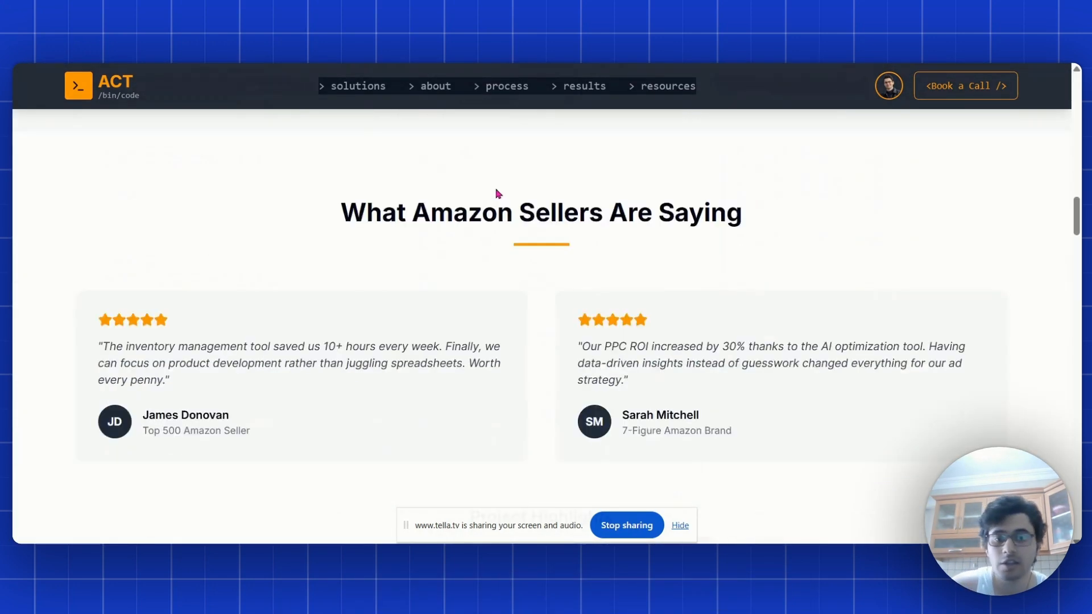
Step: Examine the "What Amazon Sellers Are Saying" testimonials, the project highlights and the sections down to the numbered process steps
{"action": "scroll", "coordinate": [556, 180], "scroll_direction": "up", "scroll_amount": 2}
{"action": "left_click_drag", "start_coordinate": [496, 212], "coordinate": [691, 212]}
{"action": "left_click", "coordinate": [713, 273]}
{"action": "scroll", "coordinate": [708, 277], "scroll_direction": "down", "scroll_amount": 2}
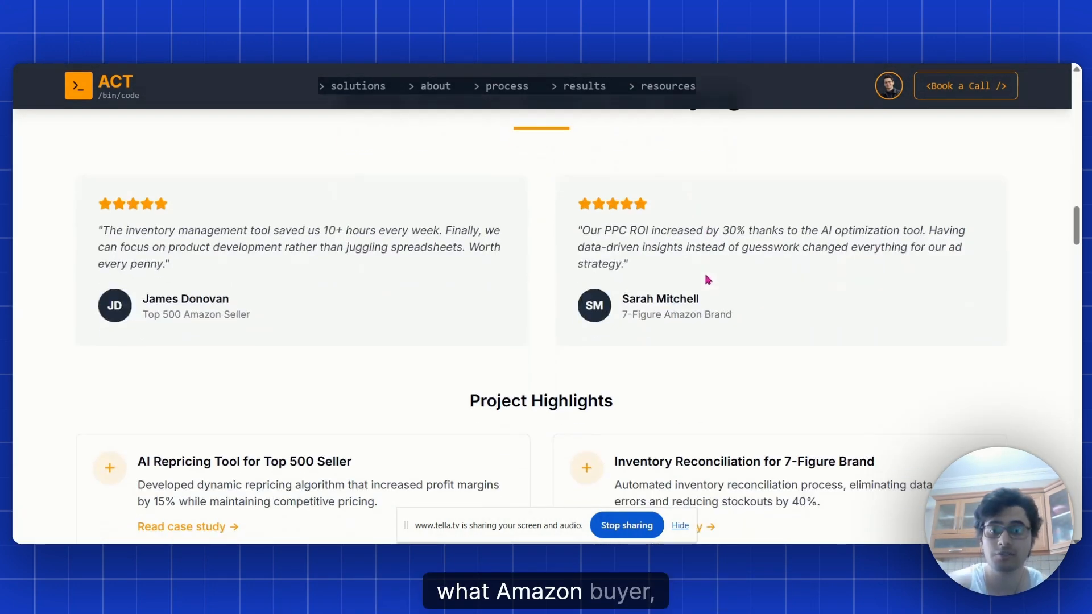
{"action": "scroll", "coordinate": [683, 273], "scroll_direction": "up", "scroll_amount": 2}
{"action": "scroll", "coordinate": [652, 266], "scroll_direction": "down", "scroll_amount": 2}
{"action": "scroll", "coordinate": [652, 267], "scroll_direction": "down", "scroll_amount": 15}
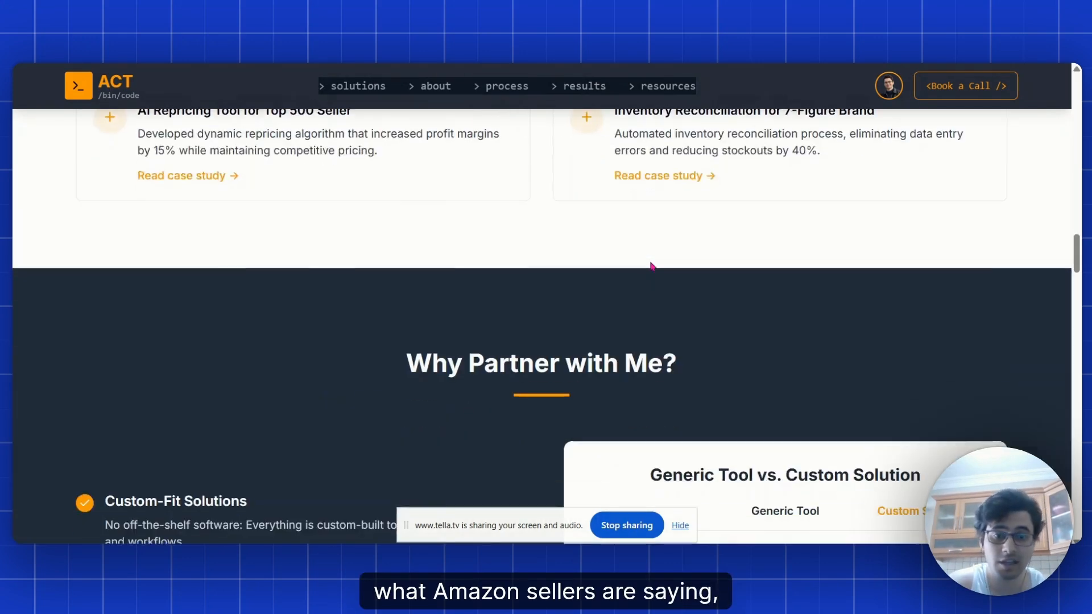
{"action": "scroll", "coordinate": [647, 262], "scroll_direction": "down", "scroll_amount": 15}
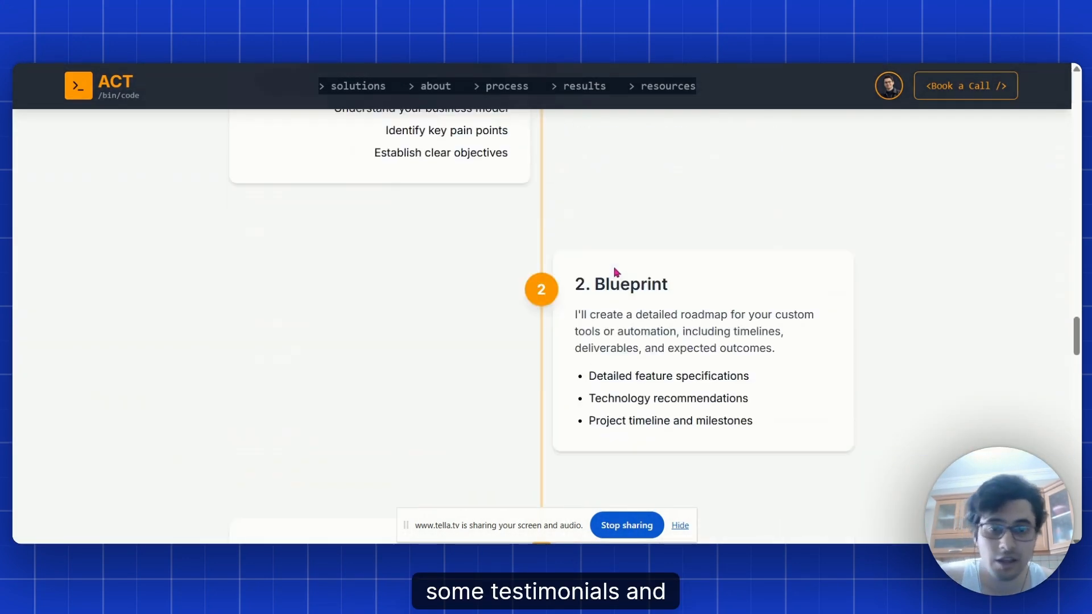
Step: Examine the "Insights for Smarter Selling" articles, the newsletter sign-up and the "Ready to Work Smarter, Not Harder?" section
{"action": "scroll", "coordinate": [626, 259], "scroll_direction": "up", "scroll_amount": 5}
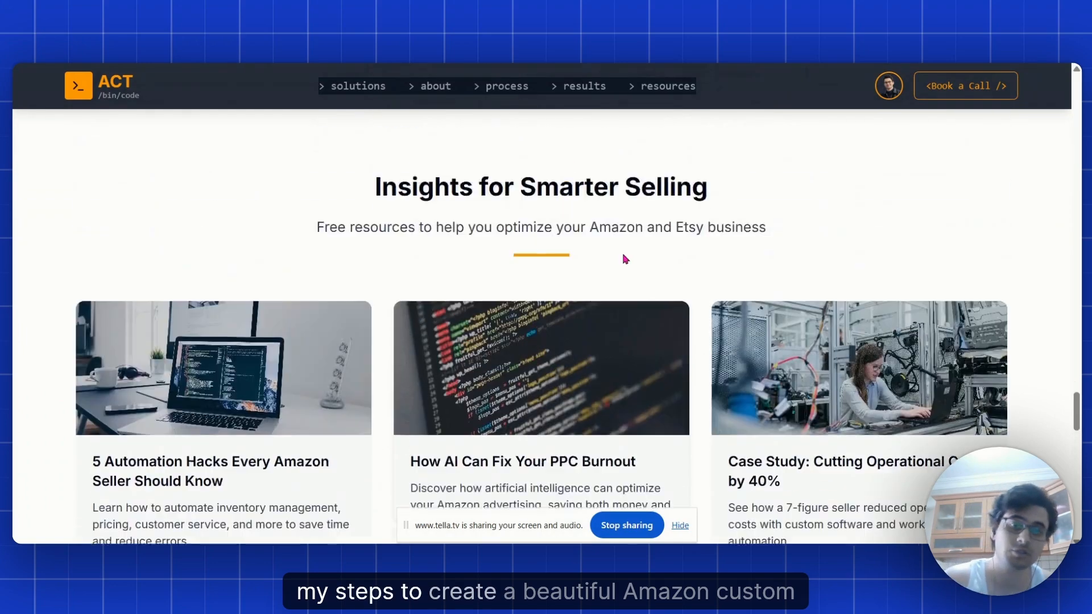
{"action": "scroll", "coordinate": [625, 257], "scroll_direction": "down", "scroll_amount": 3}
{"action": "scroll", "coordinate": [625, 259], "scroll_direction": "down", "scroll_amount": 15}
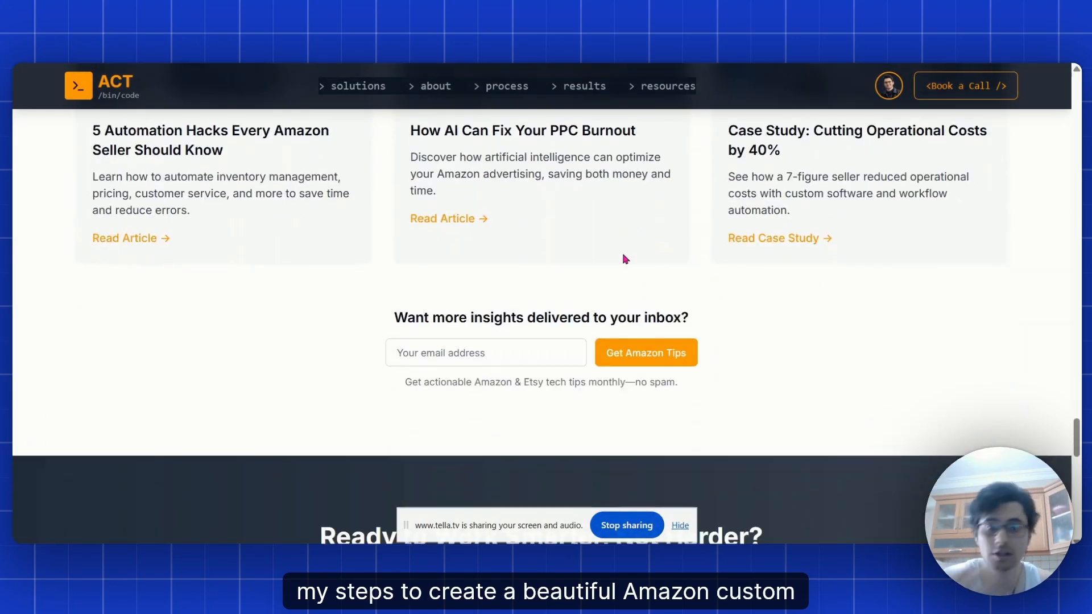
{"action": "scroll", "coordinate": [680, 272], "scroll_direction": "up", "scroll_amount": 10}
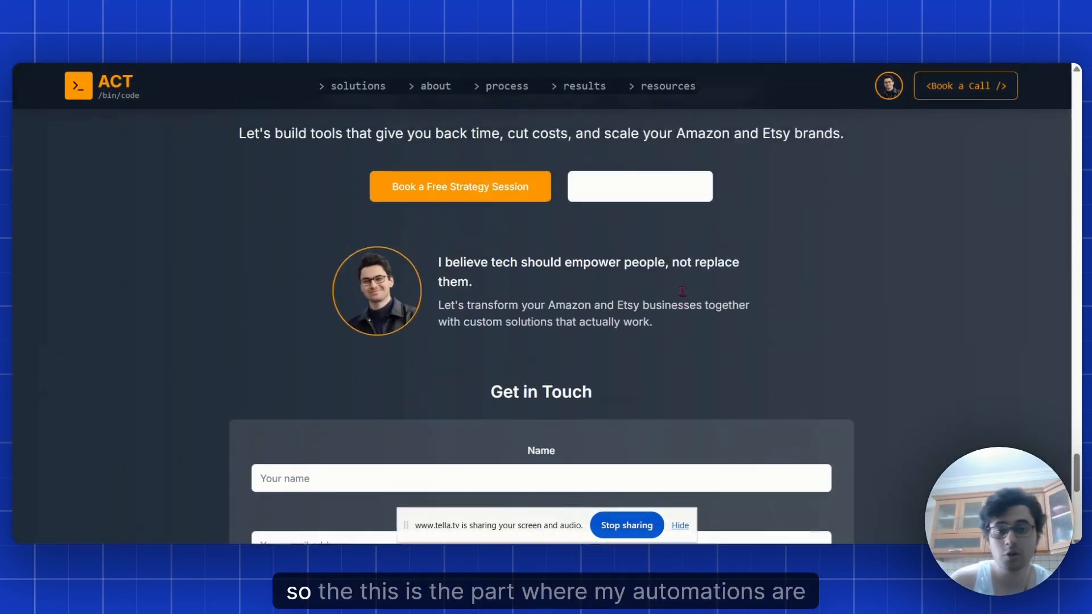
{"action": "scroll", "coordinate": [636, 239], "scroll_direction": "down", "scroll_amount": 2}
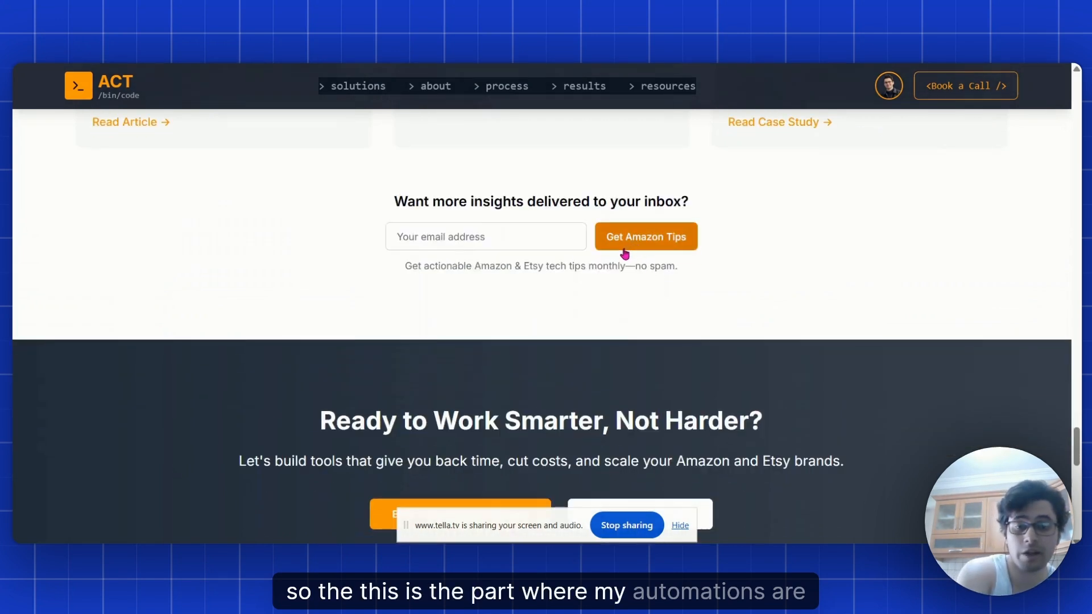
{"action": "scroll", "coordinate": [515, 314], "scroll_direction": "down", "scroll_amount": 1}
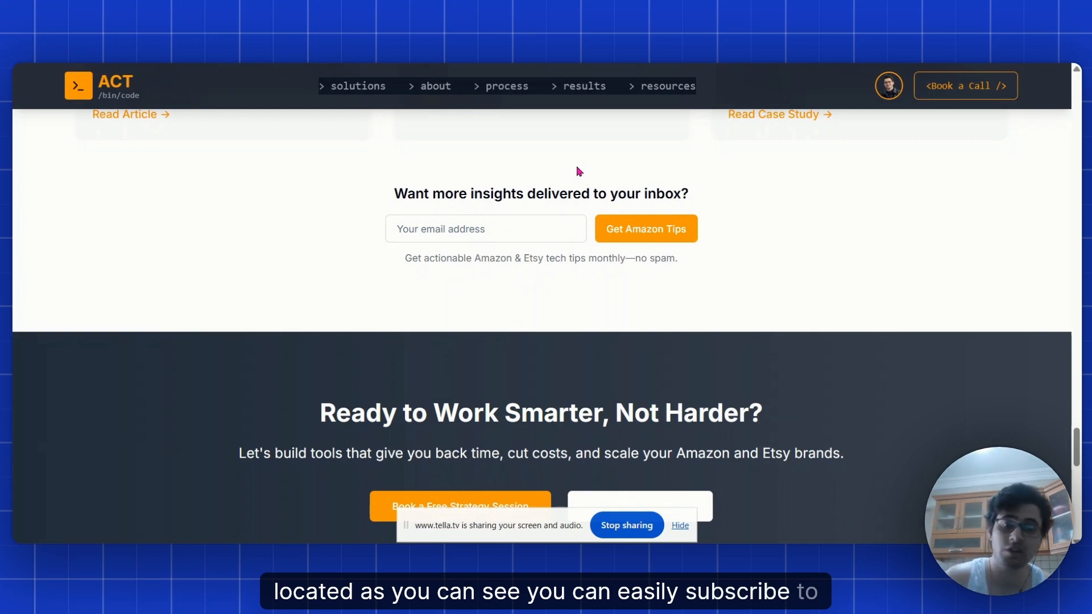
{"action": "scroll", "coordinate": [674, 269], "scroll_direction": "down", "scroll_amount": 6}
{"action": "scroll", "coordinate": [675, 268], "scroll_direction": "up", "scroll_amount": 1}
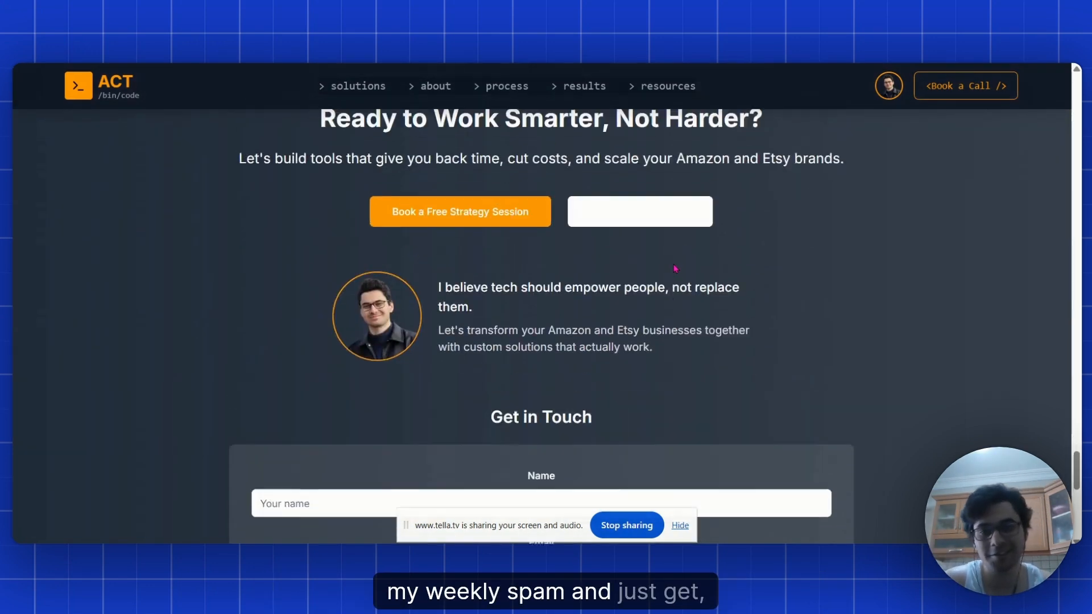
Step: Examine the "Get in Touch" contact form with its name, email and message fields
{"action": "scroll", "coordinate": [731, 264], "scroll_direction": "down", "scroll_amount": 4}
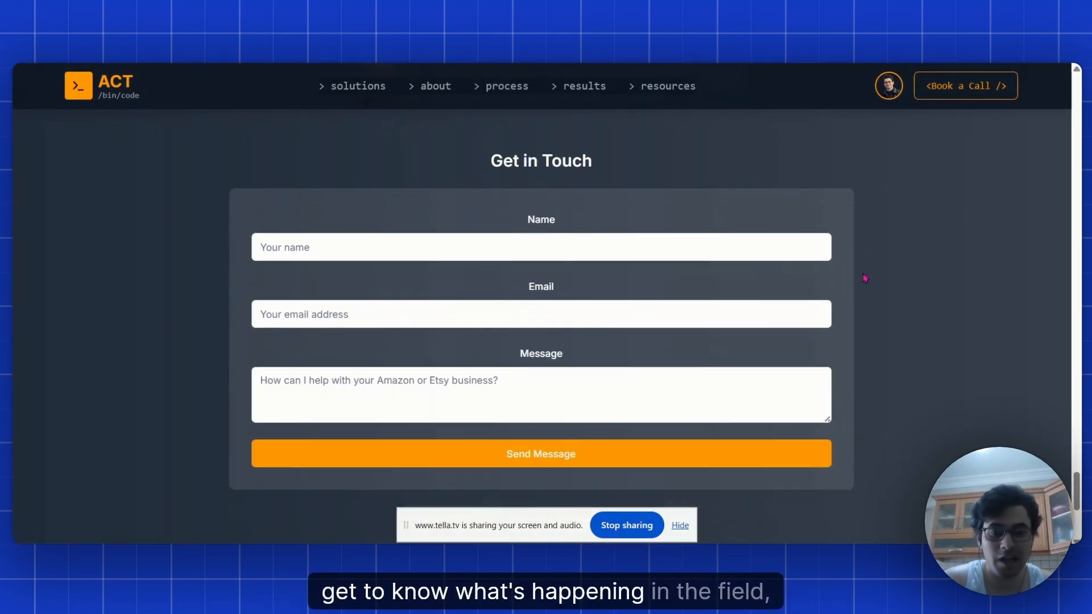
{"action": "left_click", "coordinate": [754, 236]}
{"action": "left_click", "coordinate": [878, 318]}
{"action": "scroll", "coordinate": [864, 327], "scroll_direction": "down", "scroll_amount": 2}
{"action": "scroll", "coordinate": [848, 336], "scroll_direction": "up", "scroll_amount": 2}
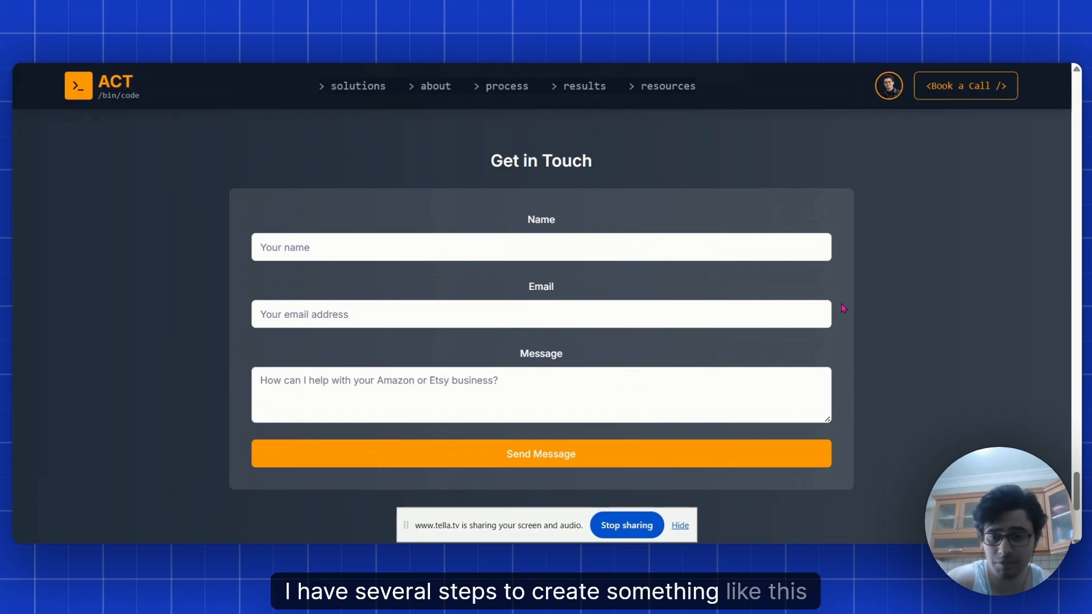
Step: Go back up through the landing page to the "Generic Tool vs. Custom Solution" comparison
{"action": "scroll", "coordinate": [976, 413], "scroll_direction": "up", "scroll_amount": 4}
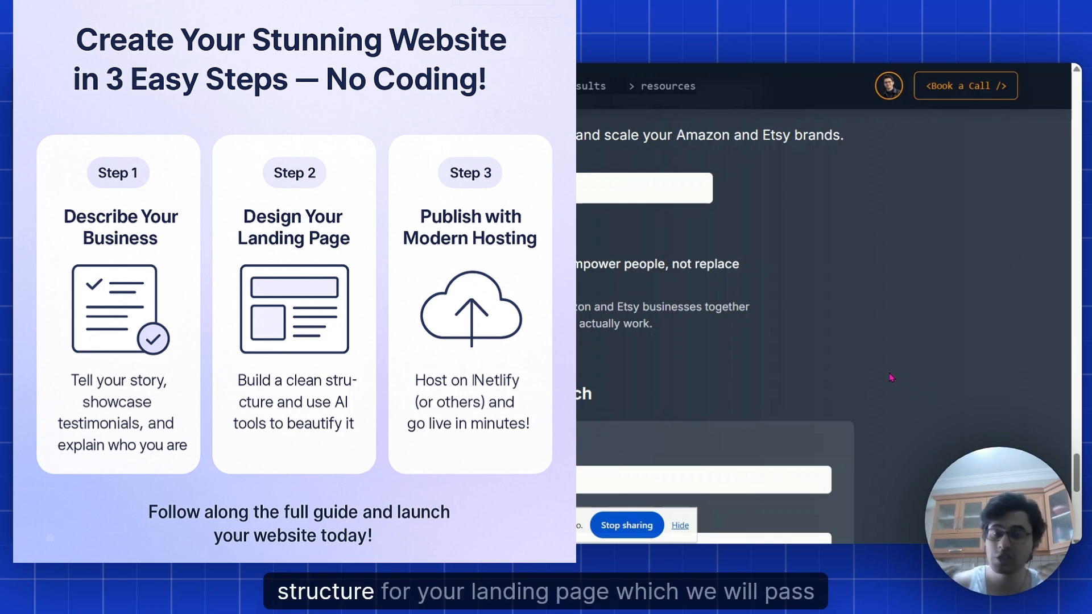
{"action": "scroll", "coordinate": [892, 364], "scroll_direction": "up", "scroll_amount": 11}
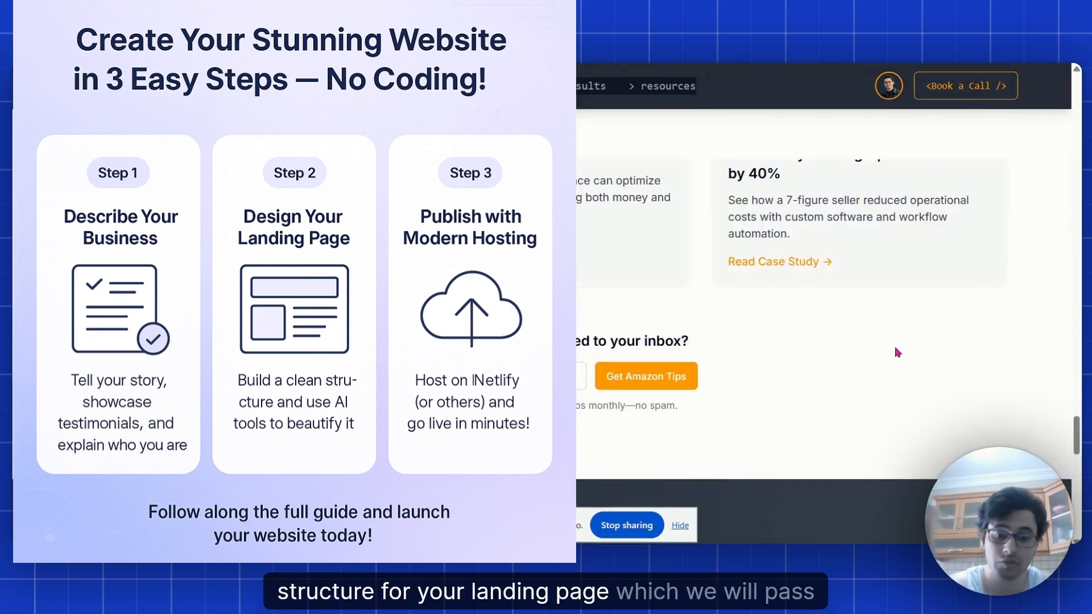
{"action": "scroll", "coordinate": [898, 352], "scroll_direction": "up", "scroll_amount": 10}
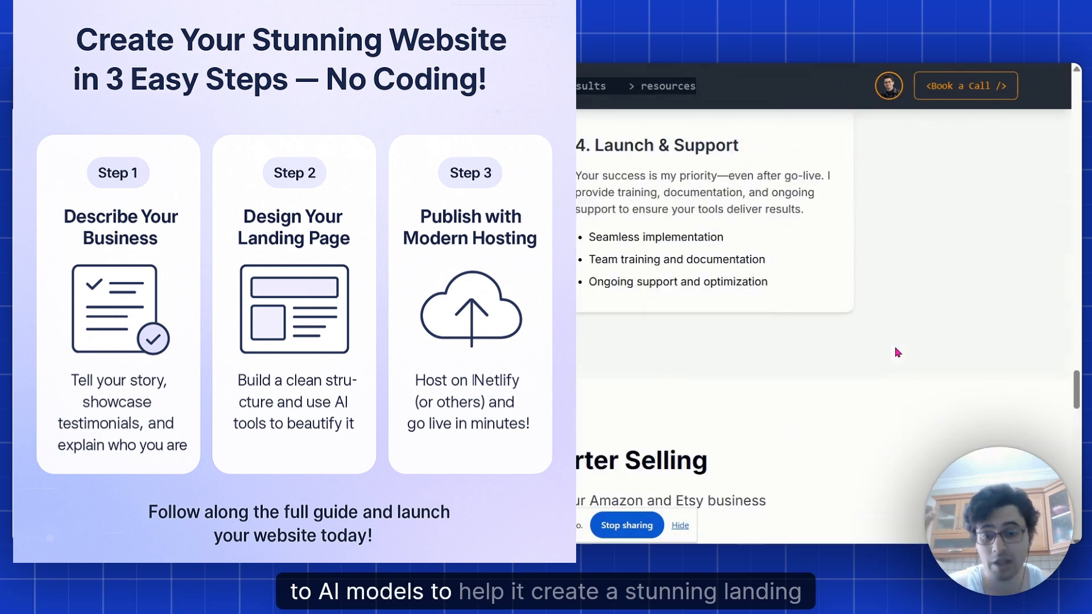
{"action": "scroll", "coordinate": [898, 353], "scroll_direction": "up", "scroll_amount": 12}
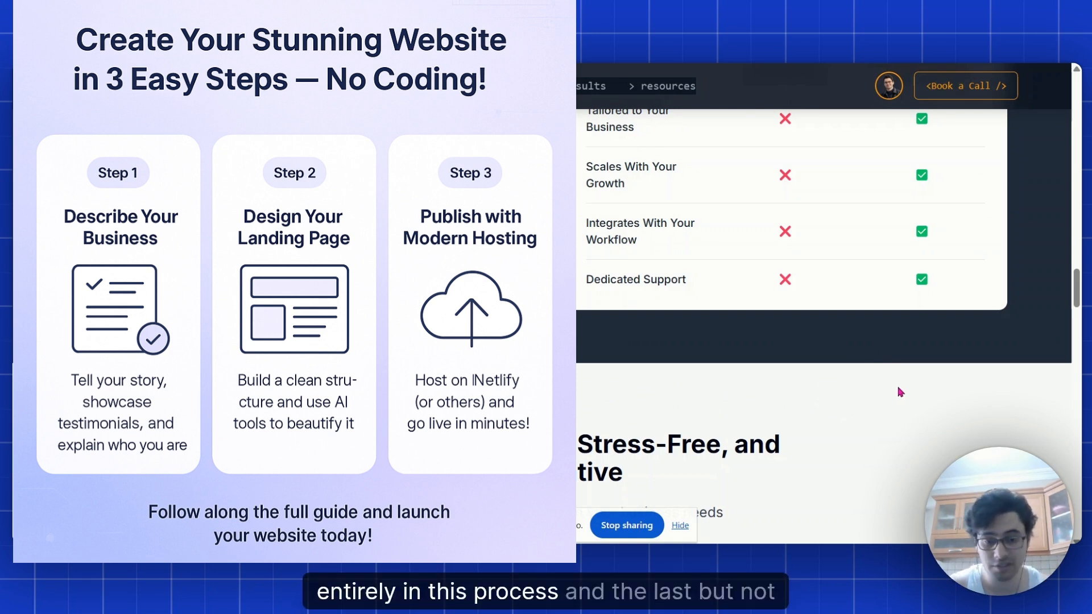
{"action": "scroll", "coordinate": [910, 387], "scroll_direction": "up", "scroll_amount": 1}
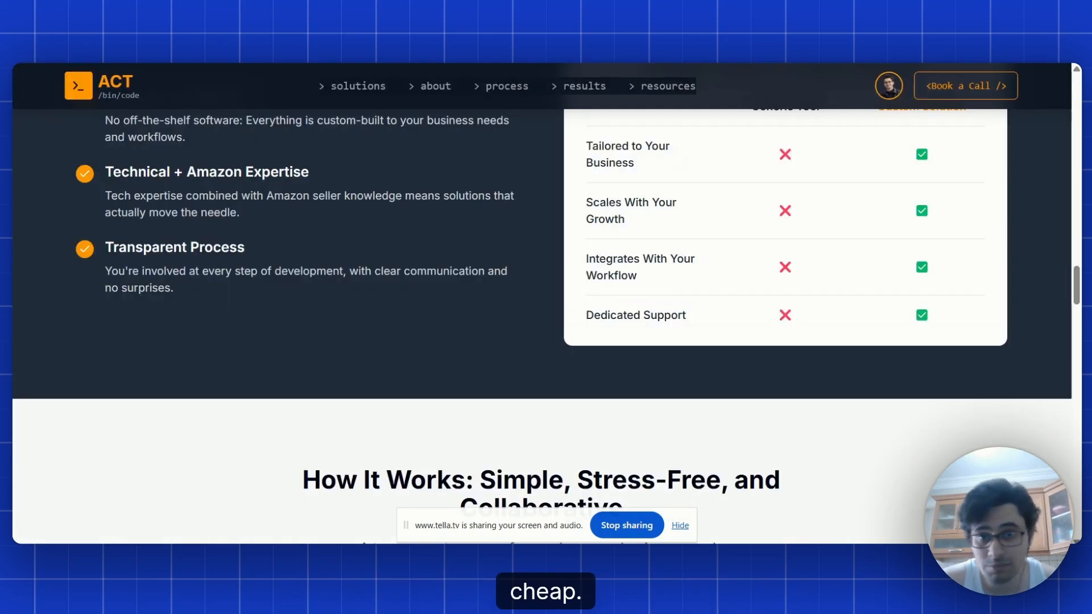
{"action": "scroll", "coordinate": [373, 236], "scroll_direction": "up", "scroll_amount": 1}
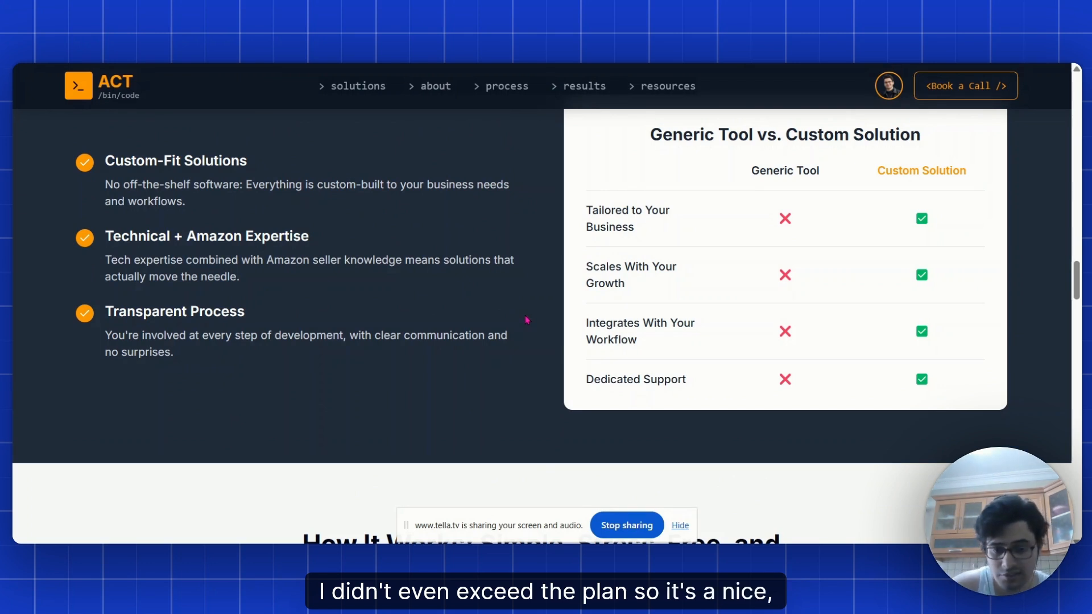
{"action": "middle_click", "coordinate": [372, 389]}
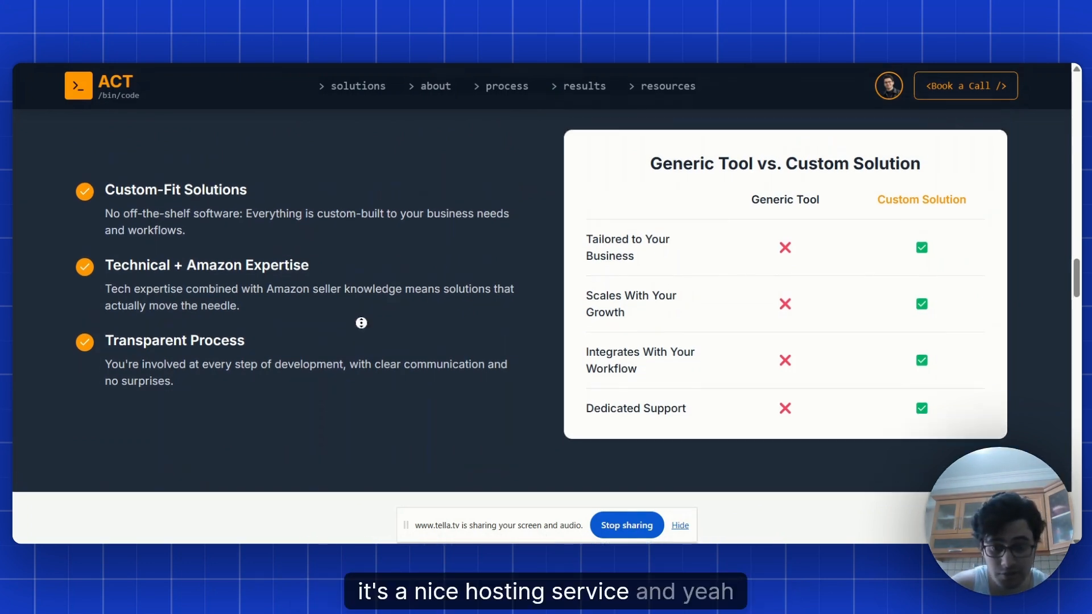
{"action": "middle_click", "coordinate": [375, 412]}
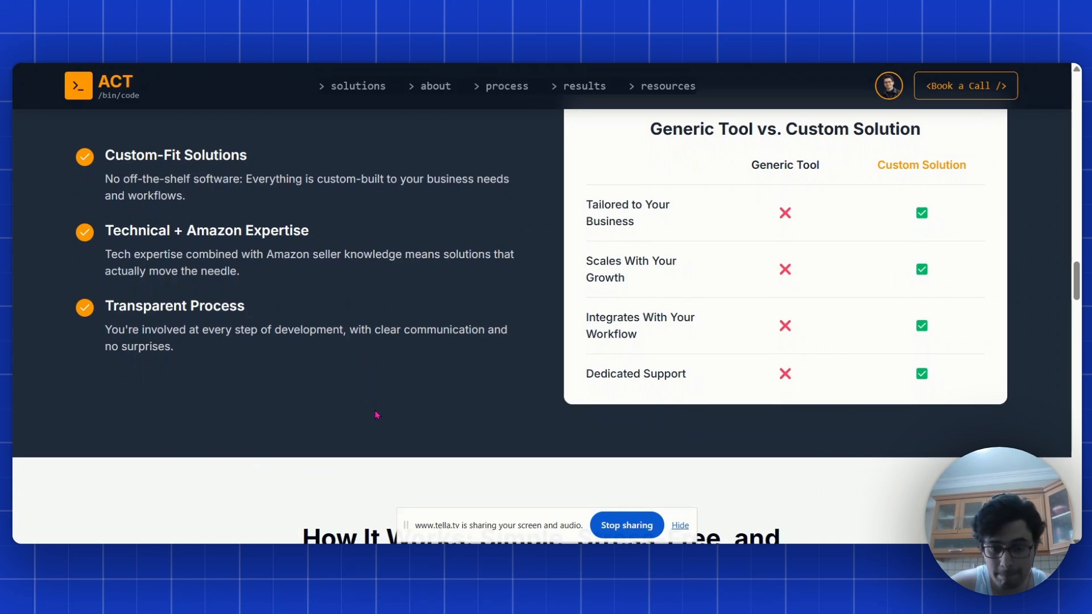
{"action": "middle_click", "coordinate": [373, 392]}
{"action": "middle_click", "coordinate": [374, 385]}
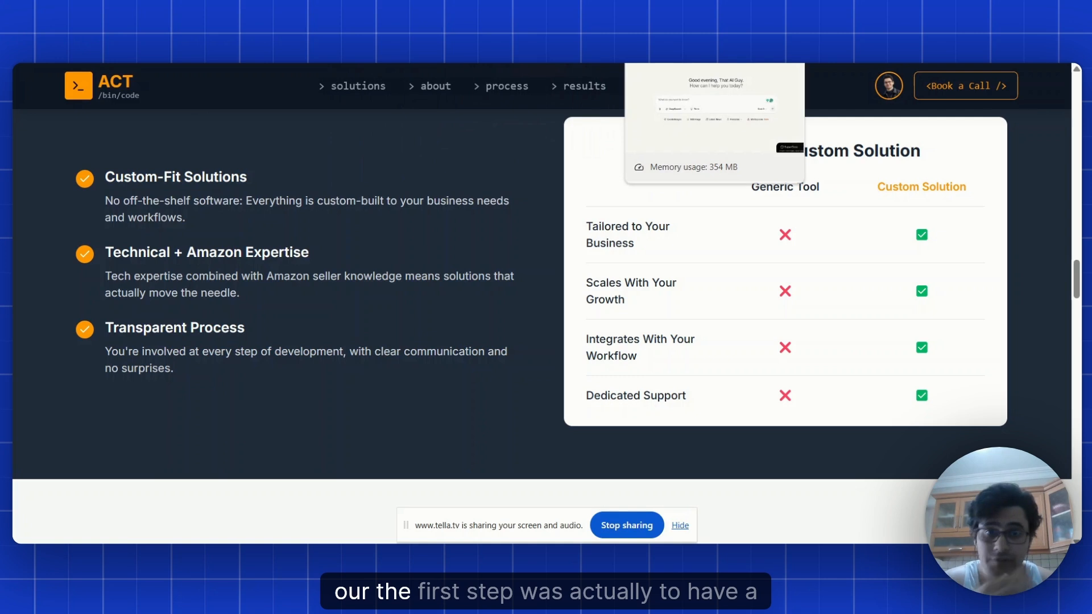
{"action": "left_click", "coordinate": [671, 56]}
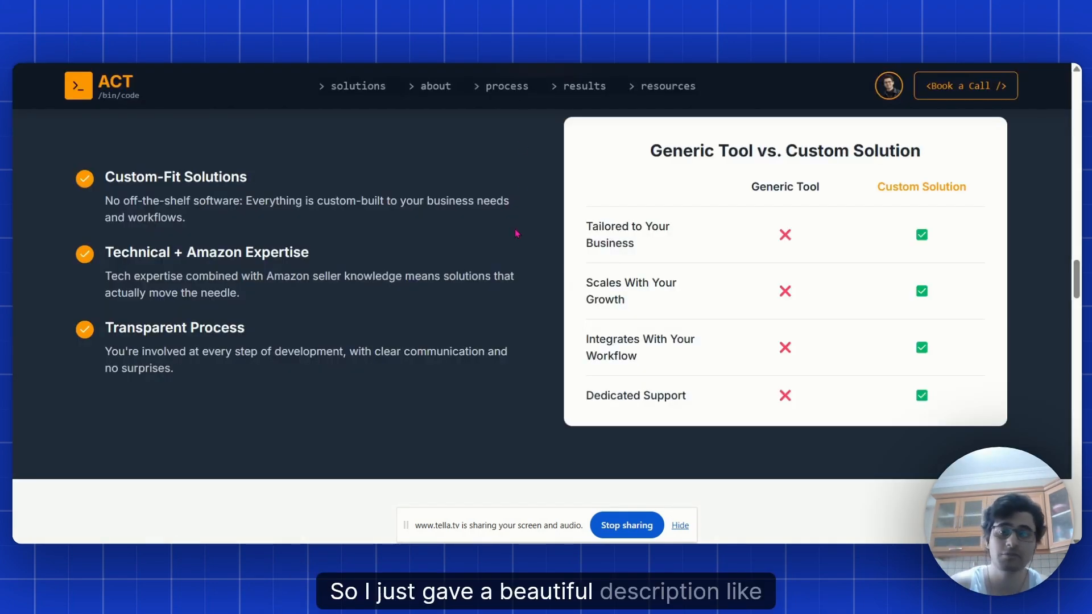
Step: Return to the landing page's hero section and highlight the mention of Etsy in the subheadline
{"action": "scroll", "coordinate": [517, 233], "scroll_direction": "up", "scroll_amount": 15}
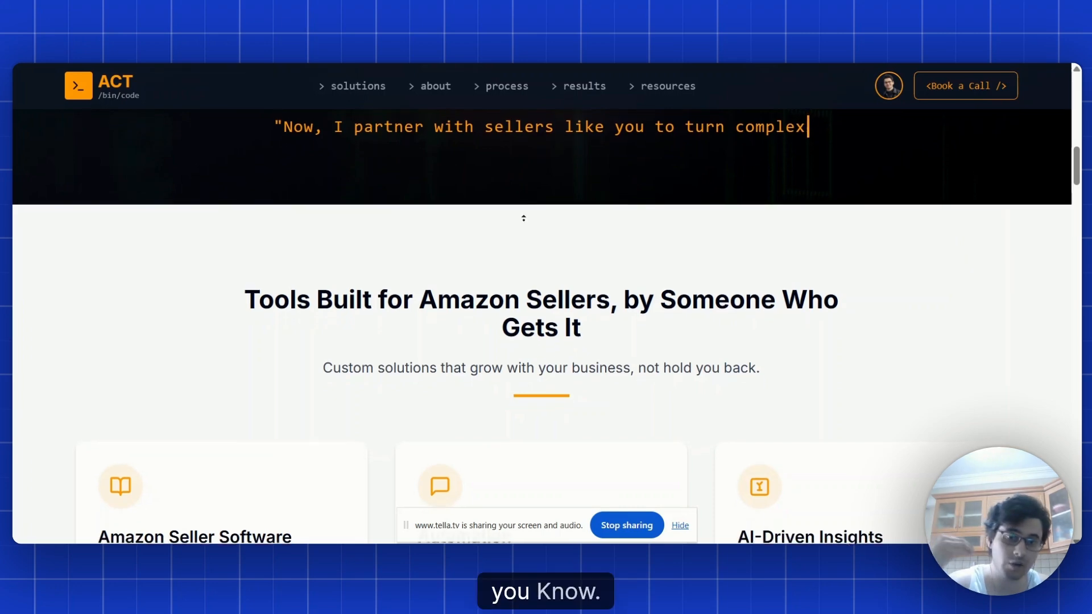
{"action": "scroll", "coordinate": [523, 217], "scroll_direction": "up", "scroll_amount": 3}
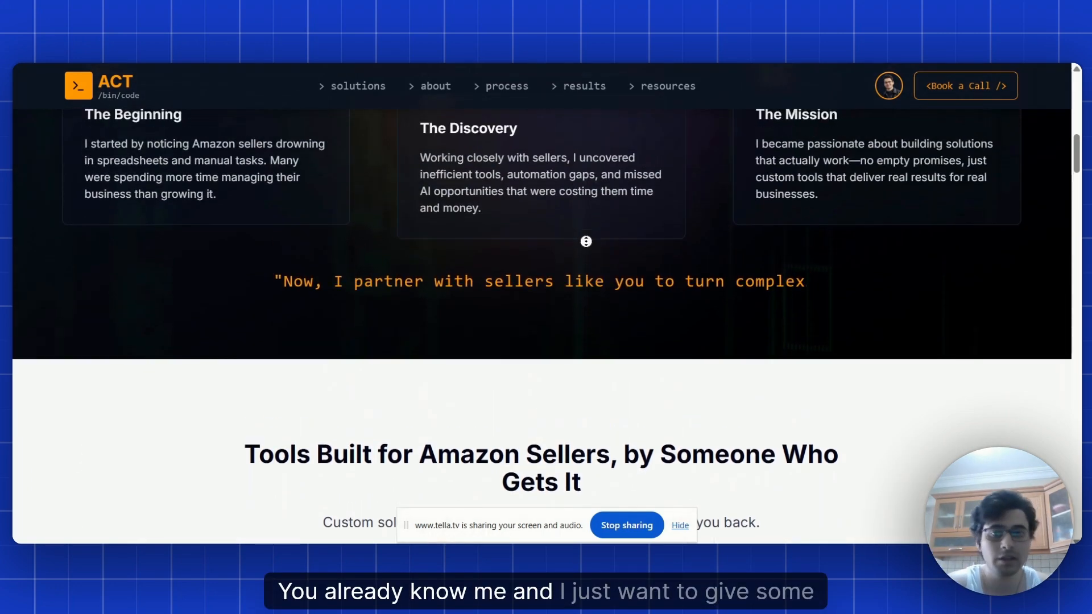
{"action": "scroll", "coordinate": [585, 241], "scroll_direction": "up", "scroll_amount": 6}
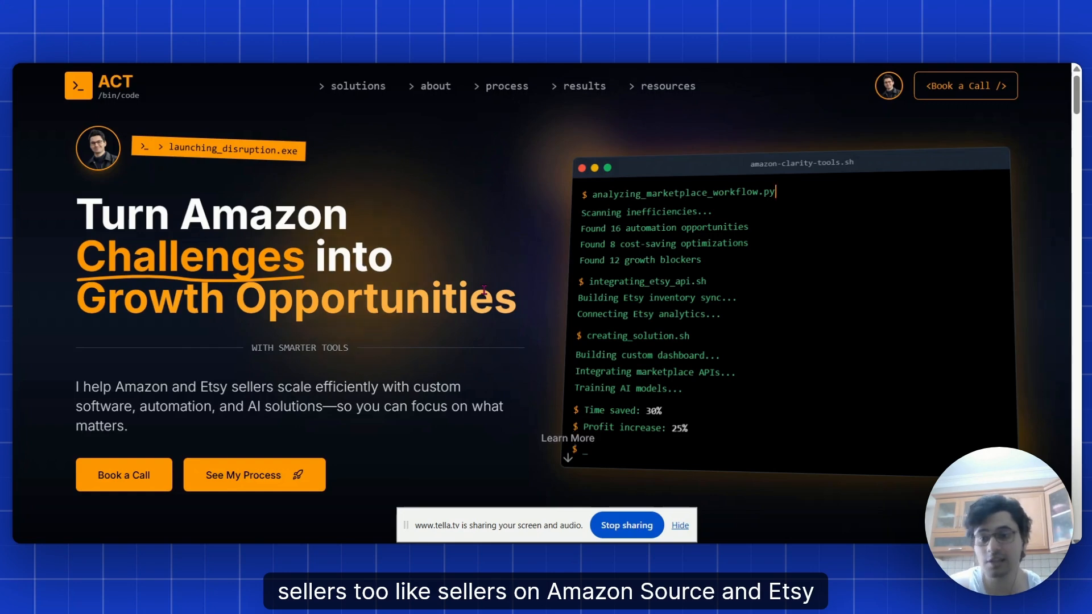
{"action": "left_click_drag", "start_coordinate": [200, 386], "coordinate": [218, 386]}
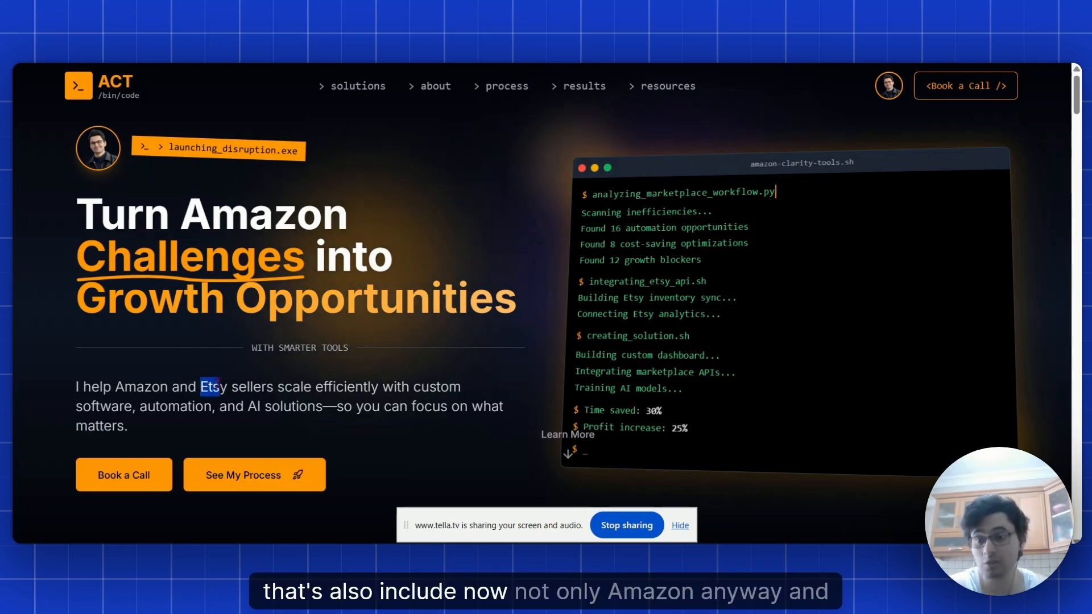
{"action": "left_click", "coordinate": [258, 382]}
{"action": "scroll", "coordinate": [464, 321], "scroll_direction": "down", "scroll_amount": 5}
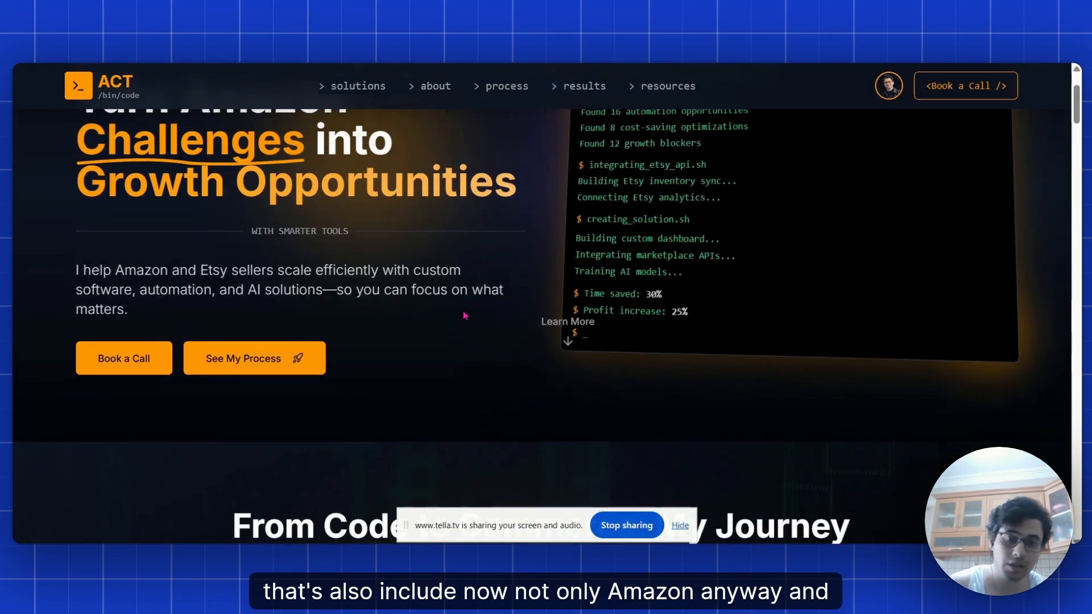
{"action": "scroll", "coordinate": [463, 316], "scroll_direction": "up", "scroll_amount": 3}
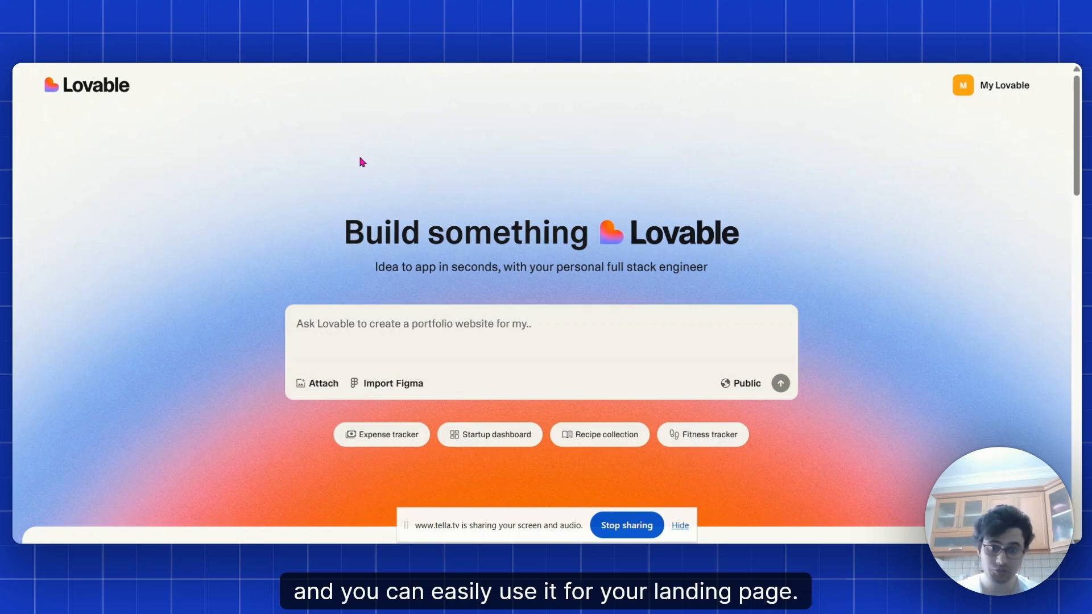
Step: Open the amz-clarity-tools project in Lovable and return to the original landing page prompt at the start of its chat
{"action": "left_click_drag", "start_coordinate": [548, 267], "coordinate": [596, 268]}
{"action": "left_click", "coordinate": [272, 162]}
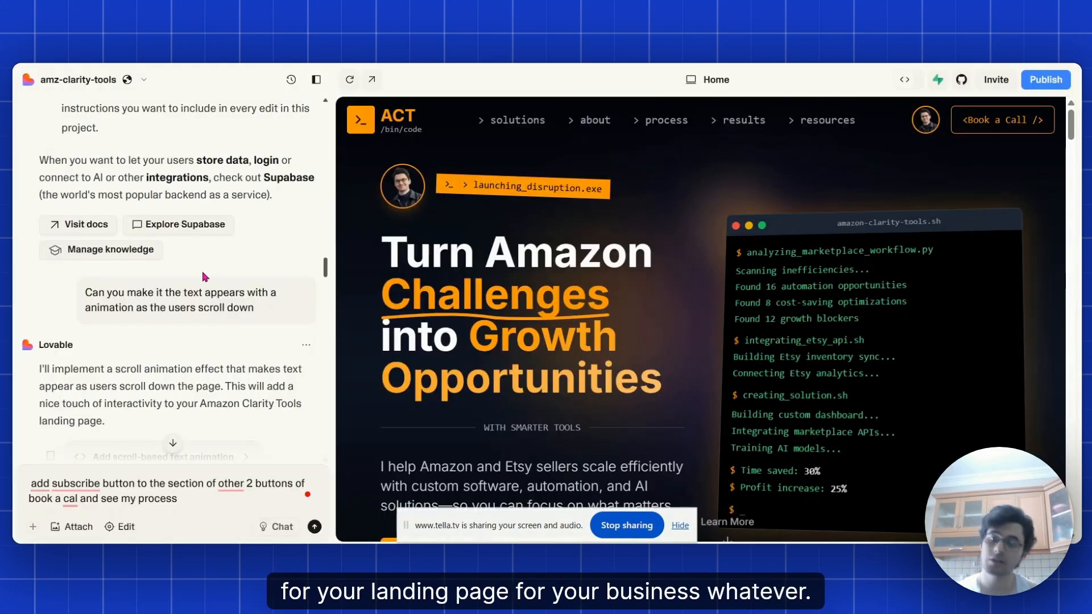
{"action": "scroll", "coordinate": [196, 304], "scroll_direction": "up", "scroll_amount": 15}
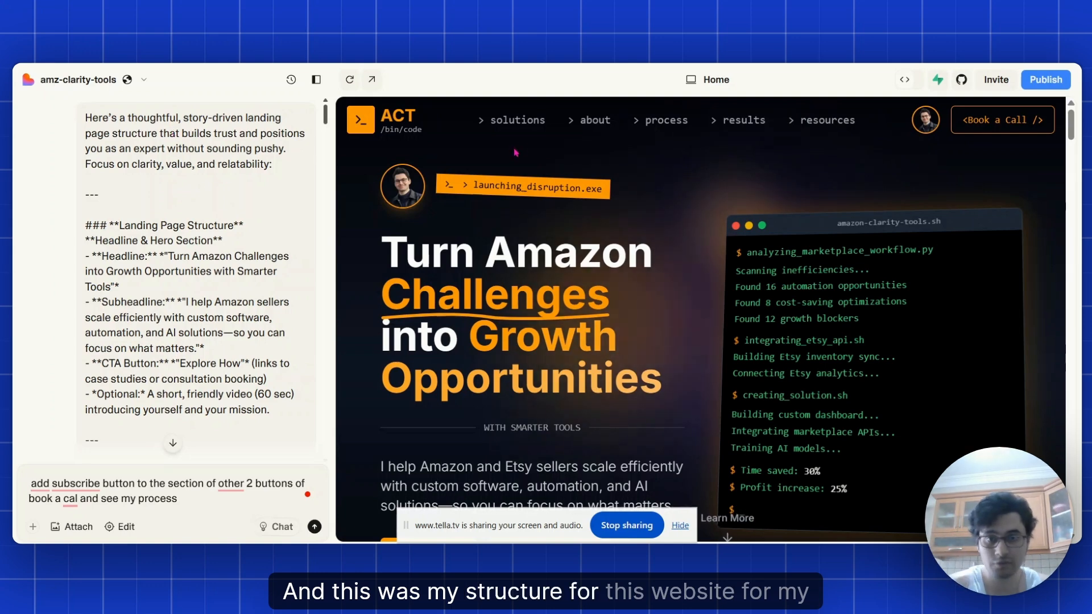
{"action": "left_click", "coordinate": [515, 34]}
{"action": "left_click", "coordinate": [375, 34]}
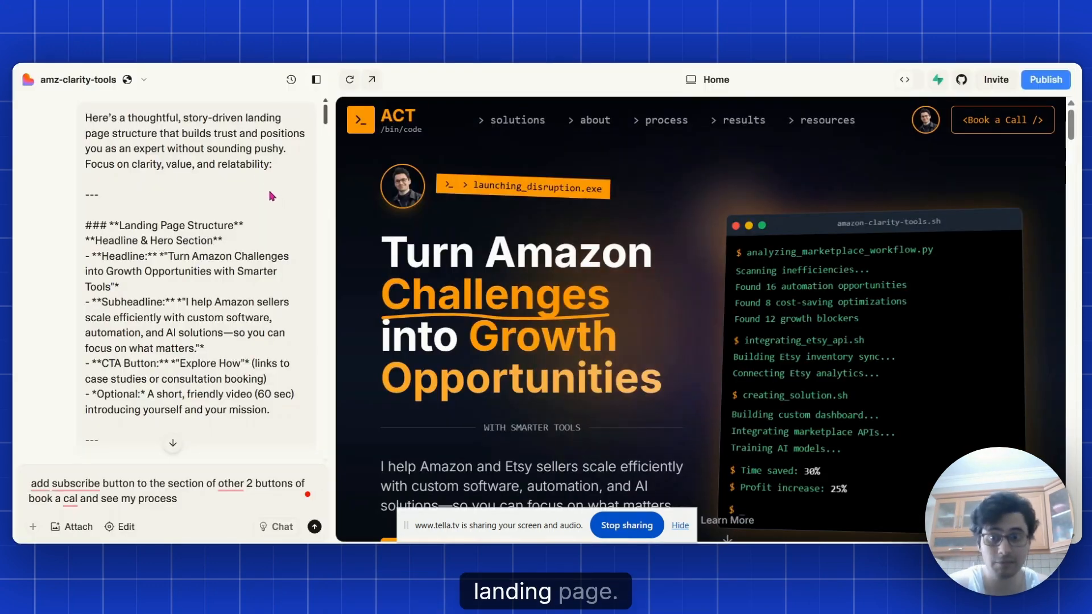
Step: Examine the prompt's "Headline & Hero Section", highlighting parts of its headline, subheadline and CTA button lines
{"action": "scroll", "coordinate": [176, 197], "scroll_direction": "down", "scroll_amount": 3}
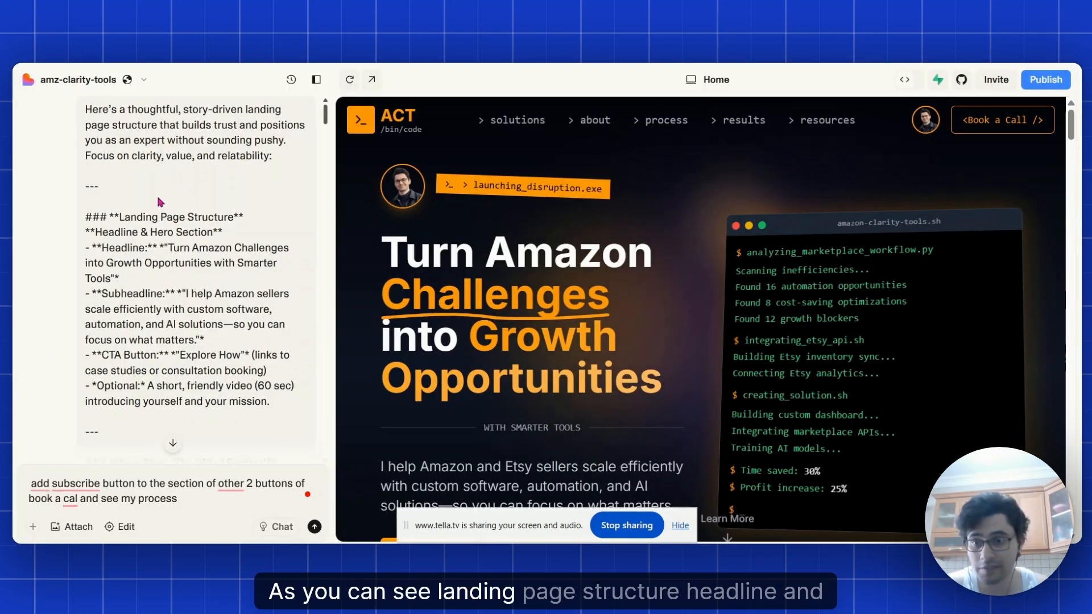
{"action": "left_click_drag", "start_coordinate": [125, 131], "coordinate": [212, 148]}
{"action": "left_click_drag", "start_coordinate": [145, 164], "coordinate": [174, 165]}
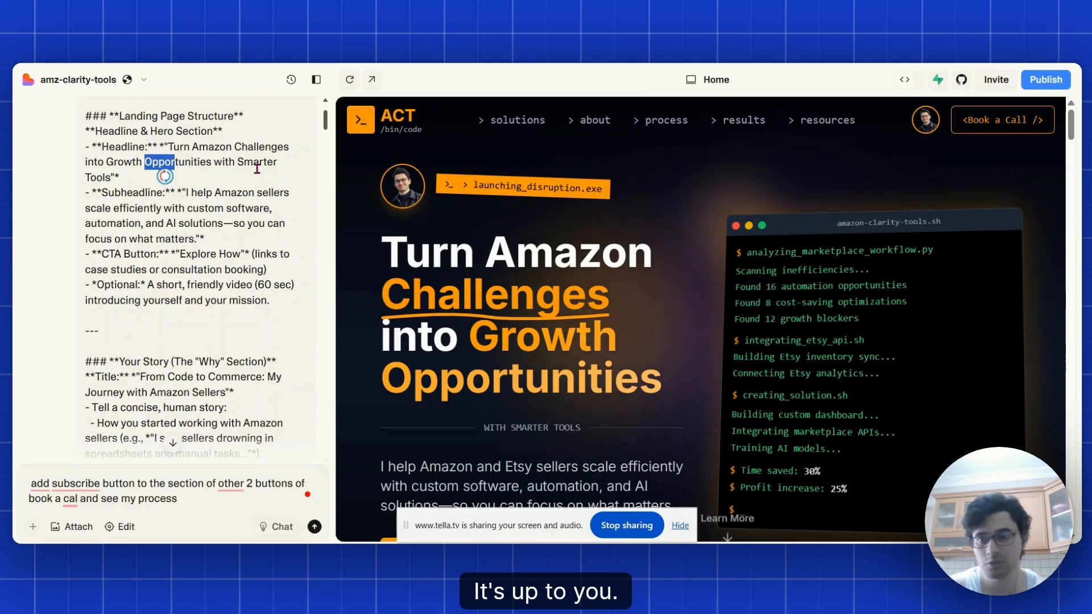
{"action": "left_click", "coordinate": [212, 146]}
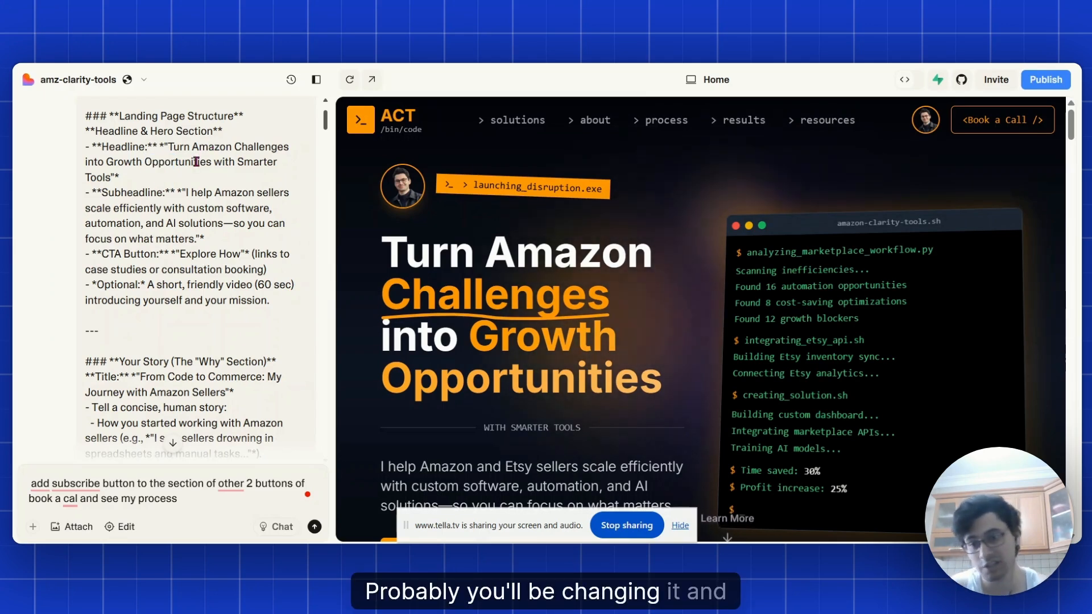
{"action": "left_click_drag", "start_coordinate": [108, 193], "coordinate": [149, 198]}
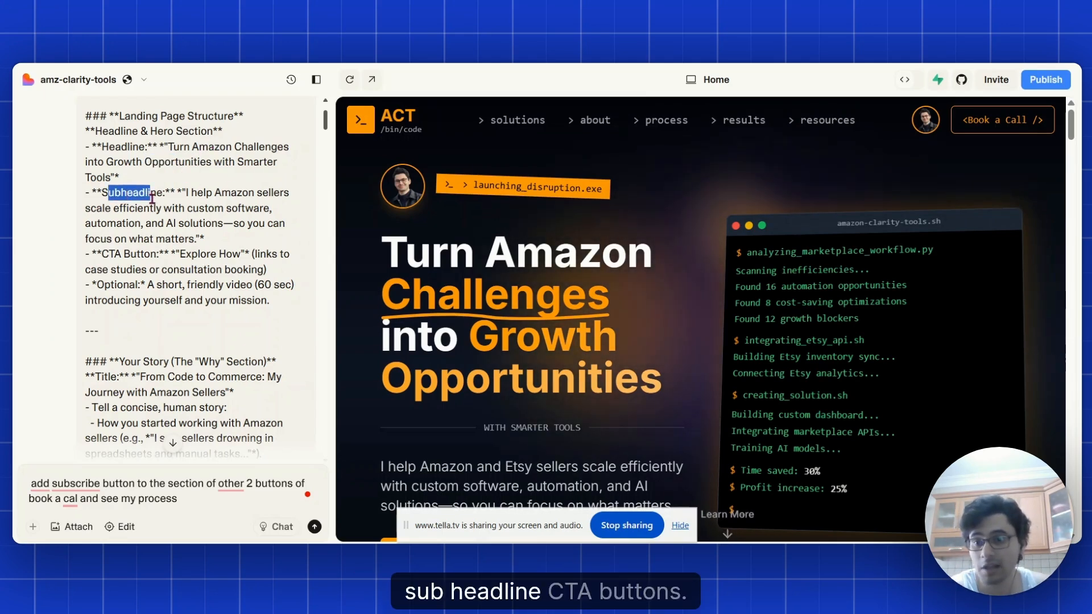
{"action": "left_click_drag", "start_coordinate": [109, 254], "coordinate": [156, 253]}
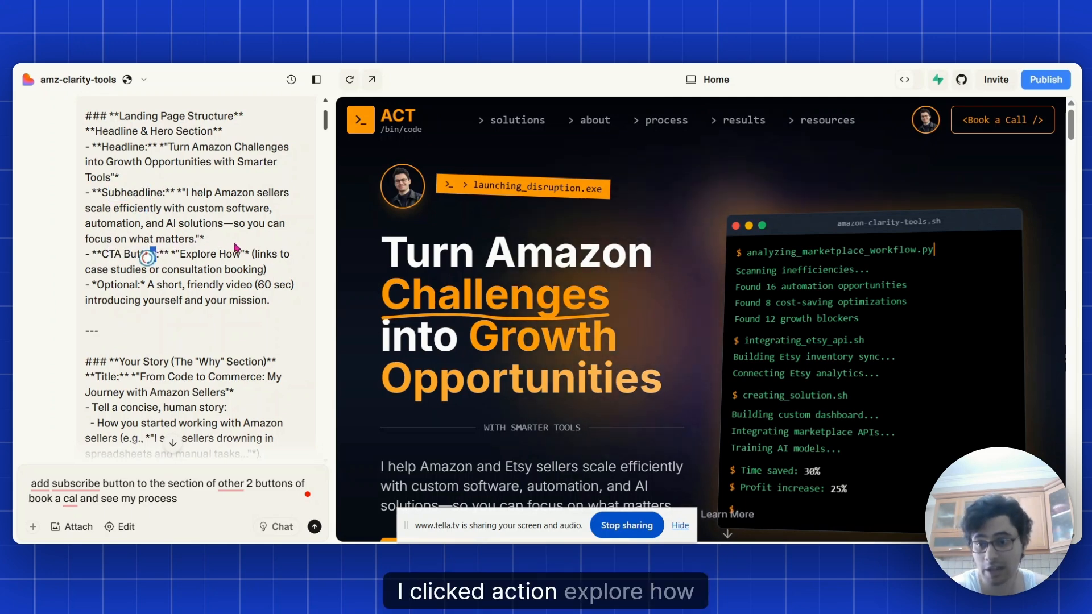
{"action": "left_click_drag", "start_coordinate": [244, 254], "coordinate": [250, 254]}
Step: Highlight the CTA's case studies or consultation booking links and the optional short, friendly video in the hero section's outline
{"action": "scroll", "coordinate": [276, 247], "scroll_direction": "down", "scroll_amount": 2}
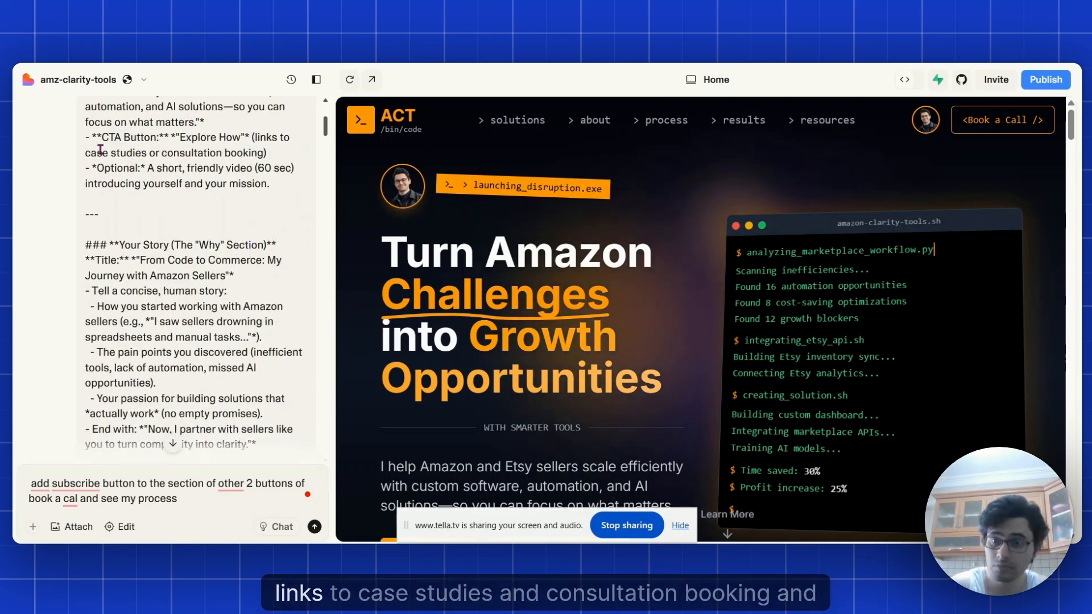
{"action": "left_click_drag", "start_coordinate": [97, 153], "coordinate": [240, 152]}
{"action": "left_click", "coordinate": [239, 153]}
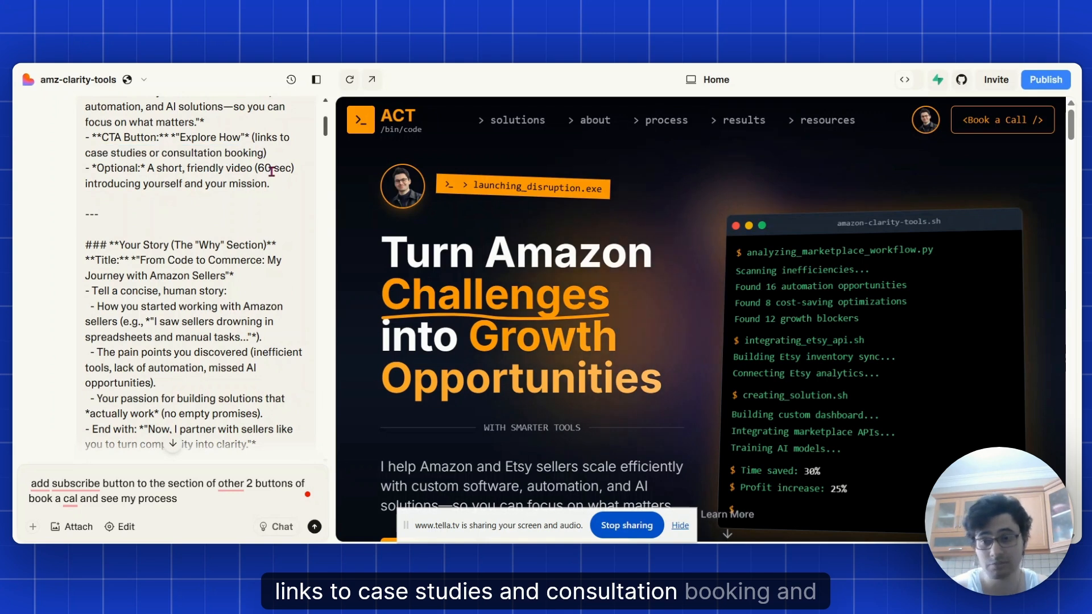
{"action": "left_click_drag", "start_coordinate": [146, 175], "coordinate": [217, 175]}
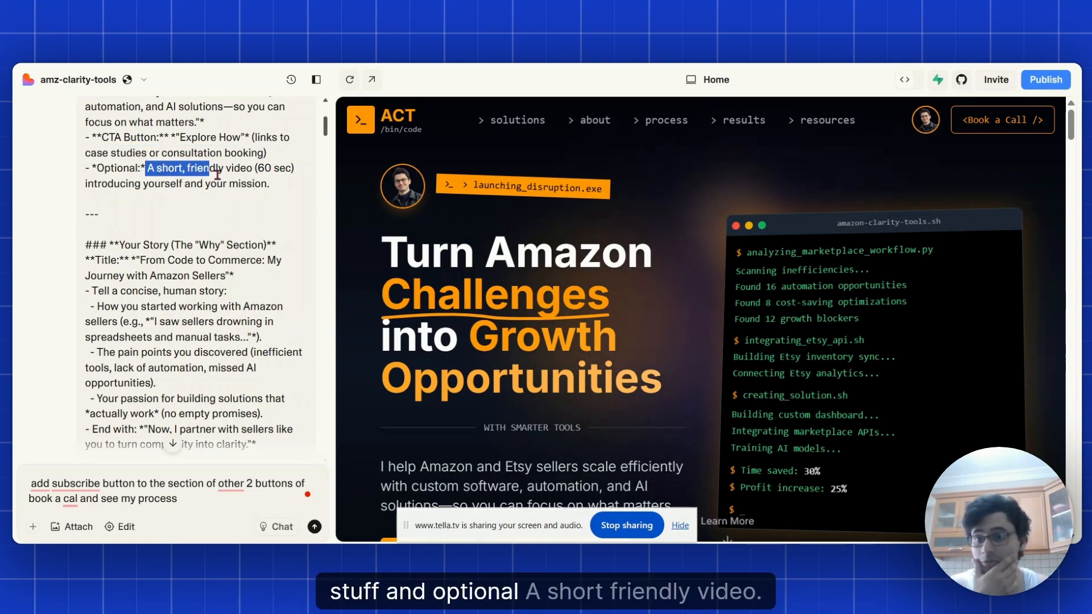
{"action": "left_click", "coordinate": [255, 178]}
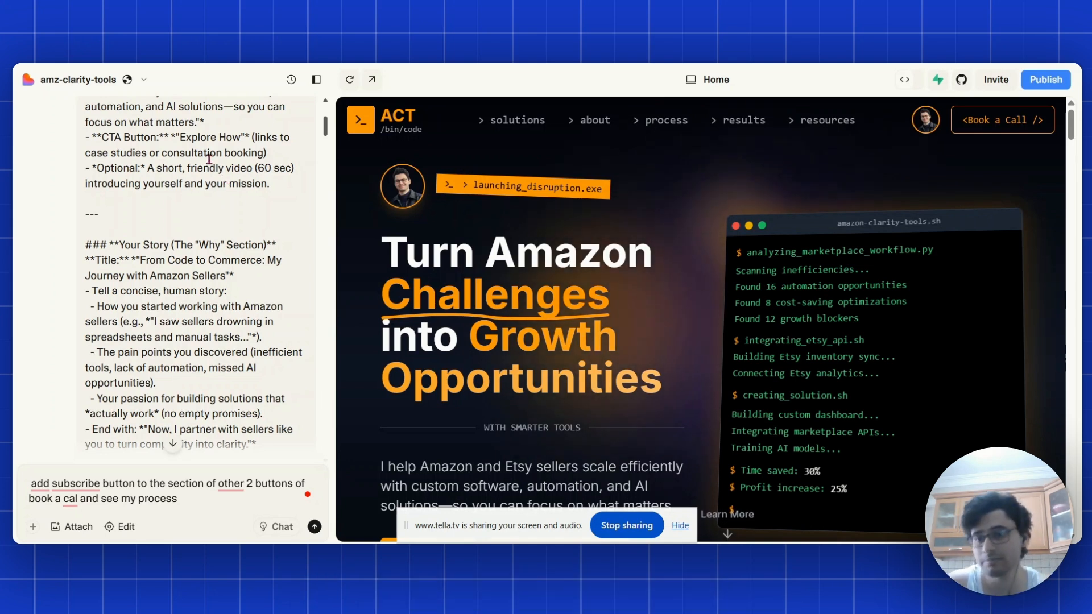
{"action": "scroll", "coordinate": [221, 206], "scroll_direction": "down", "scroll_amount": 1}
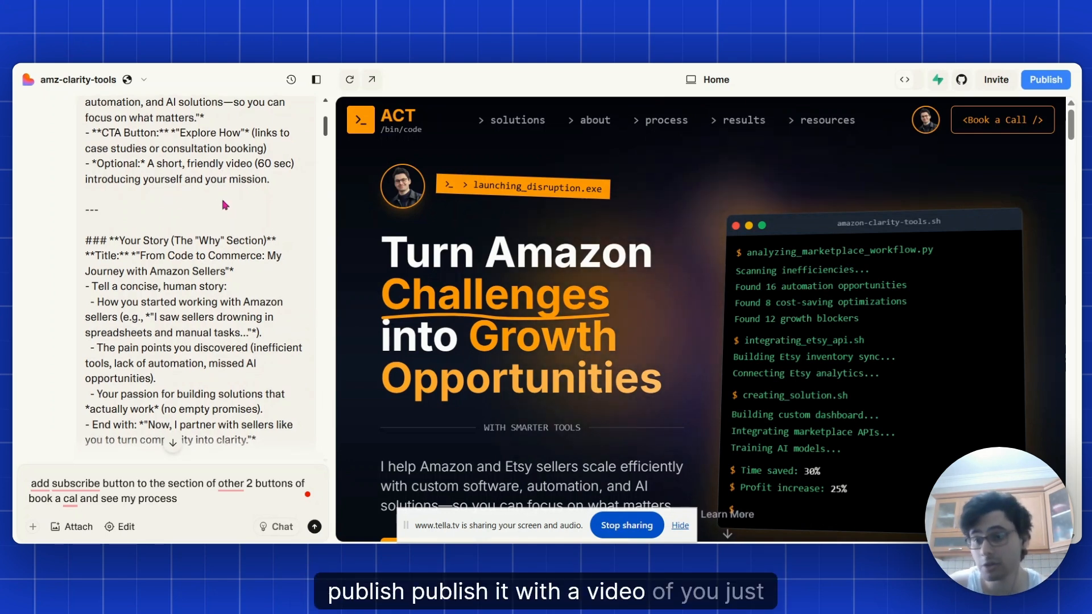
{"action": "scroll", "coordinate": [231, 245], "scroll_direction": "down", "scroll_amount": 3}
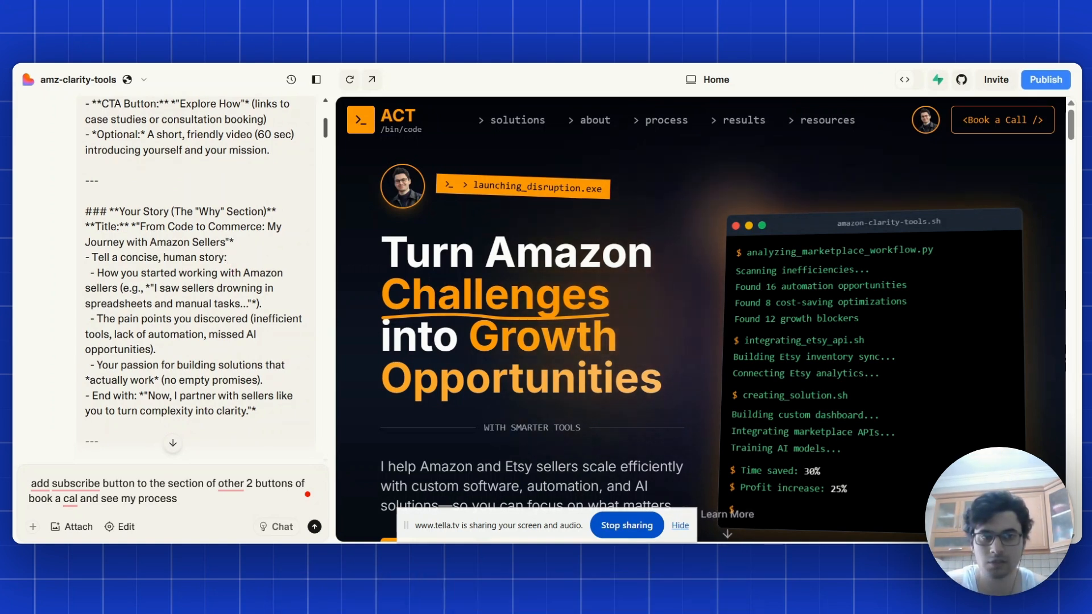
Step: Review the prompt's introduction and "Landing Page Structure" again, from the hero section down to the story section
{"action": "scroll", "coordinate": [157, 222], "scroll_direction": "down", "scroll_amount": 1}
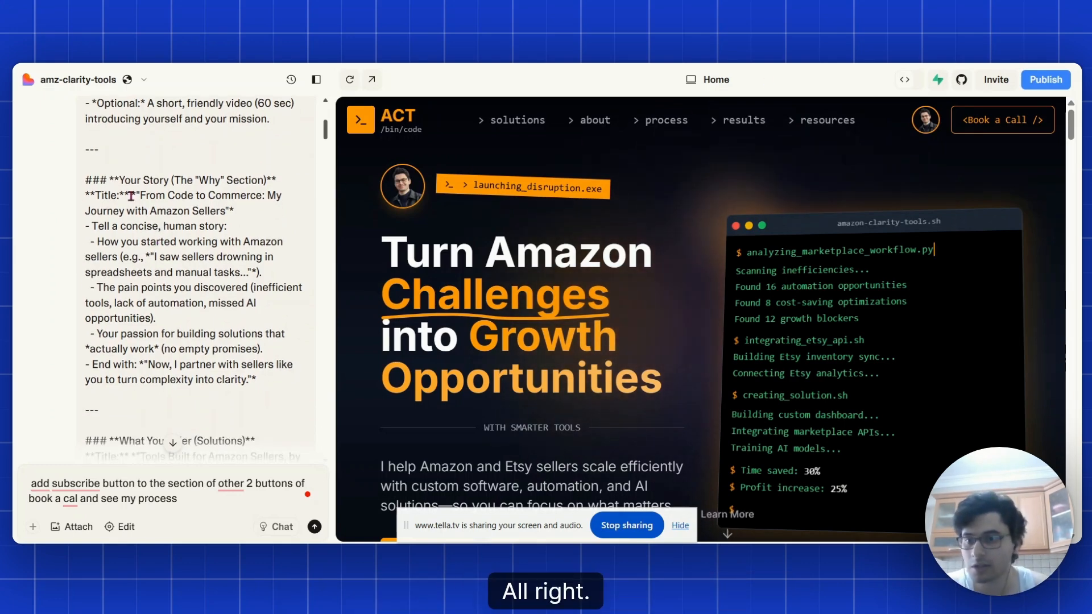
{"action": "left_click_drag", "start_coordinate": [114, 180], "coordinate": [147, 185]}
{"action": "scroll", "coordinate": [220, 246], "scroll_direction": "up", "scroll_amount": 5}
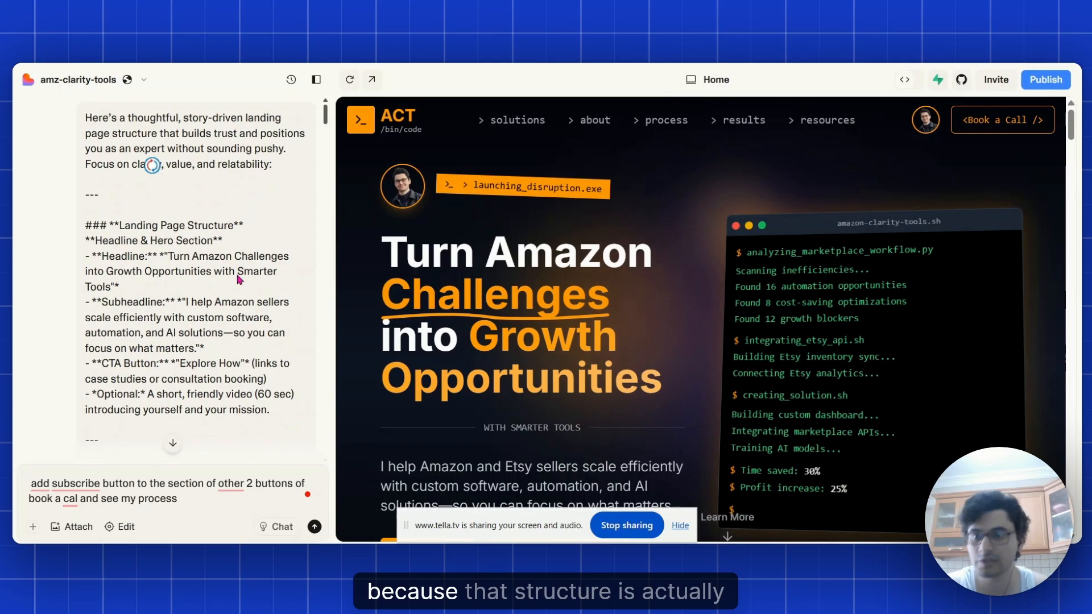
{"action": "left_click", "coordinate": [225, 177]}
{"action": "scroll", "coordinate": [227, 168], "scroll_direction": "down", "scroll_amount": 1}
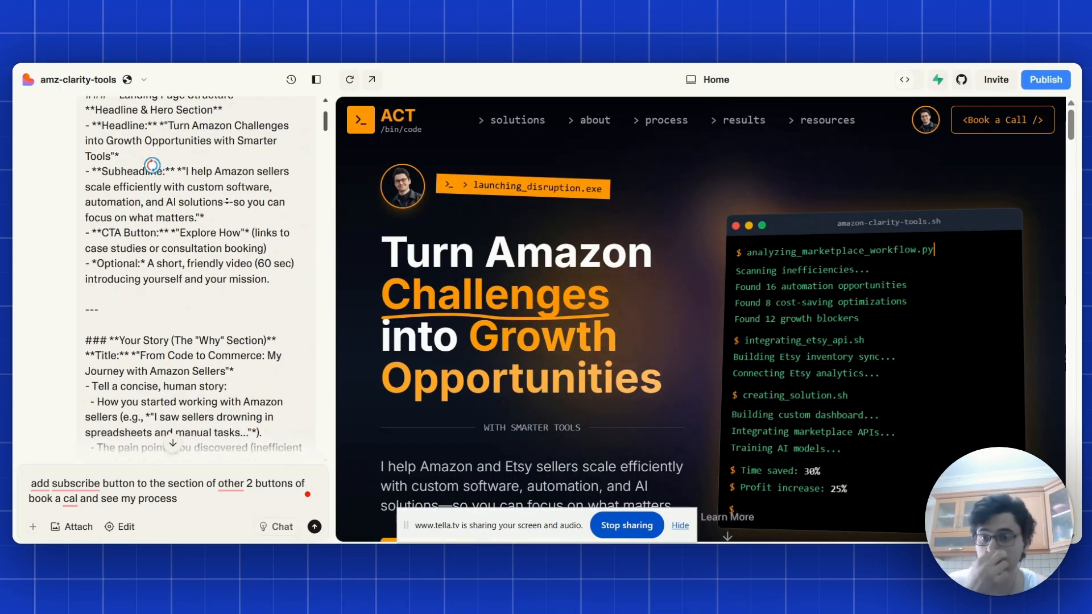
{"action": "scroll", "coordinate": [231, 165], "scroll_direction": "up", "scroll_amount": 1}
{"action": "scroll", "coordinate": [233, 170], "scroll_direction": "down", "scroll_amount": 1}
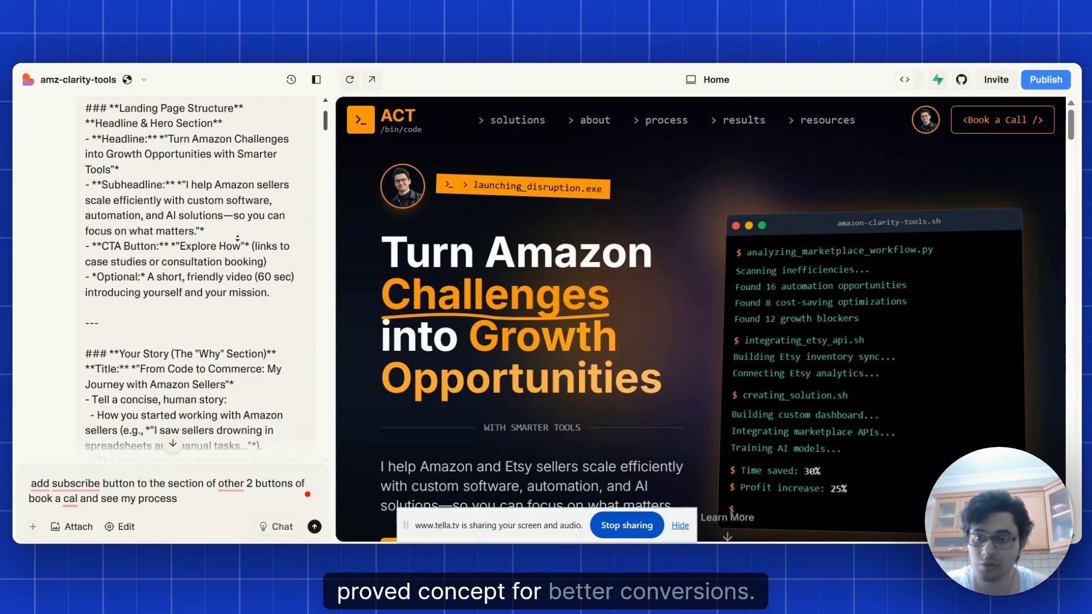
{"action": "scroll", "coordinate": [247, 221], "scroll_direction": "down", "scroll_amount": 2}
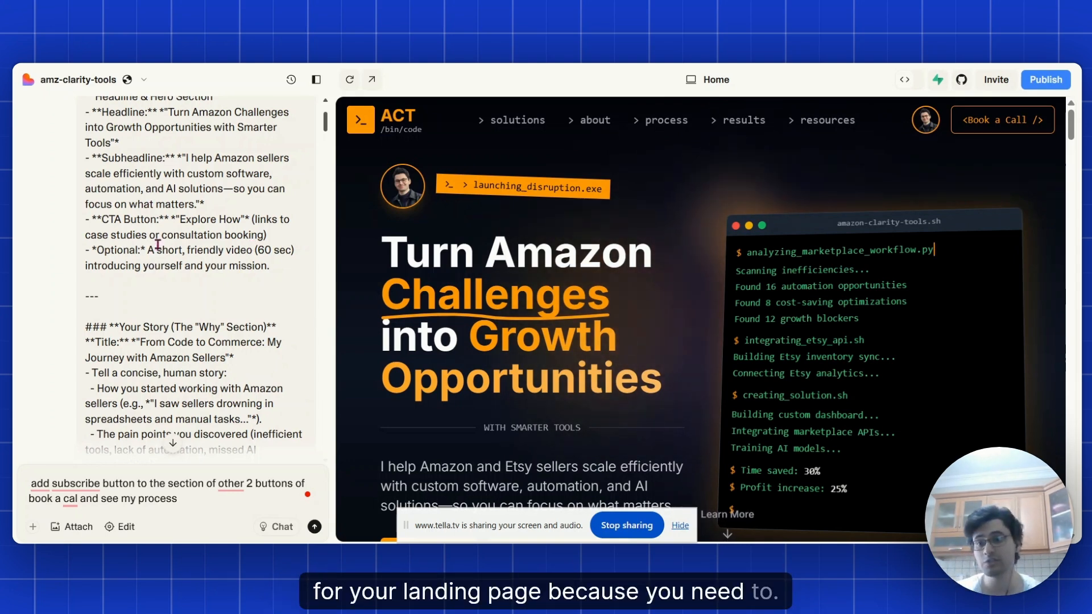
{"action": "scroll", "coordinate": [172, 217], "scroll_direction": "up", "scroll_amount": 1}
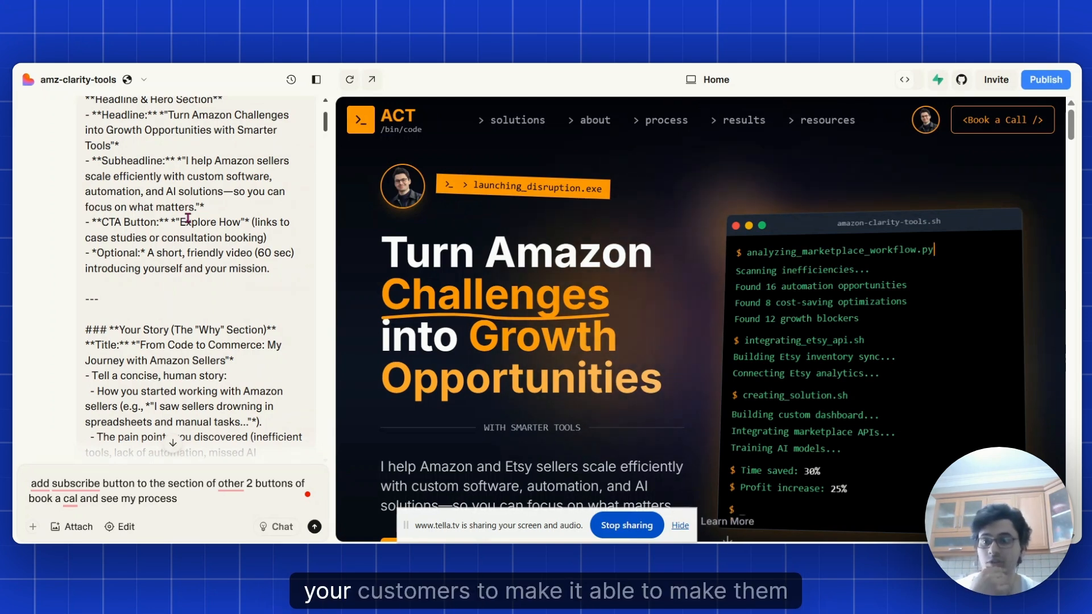
{"action": "scroll", "coordinate": [190, 250], "scroll_direction": "down", "scroll_amount": 2}
{"action": "scroll", "coordinate": [189, 276], "scroll_direction": "down", "scroll_amount": 1}
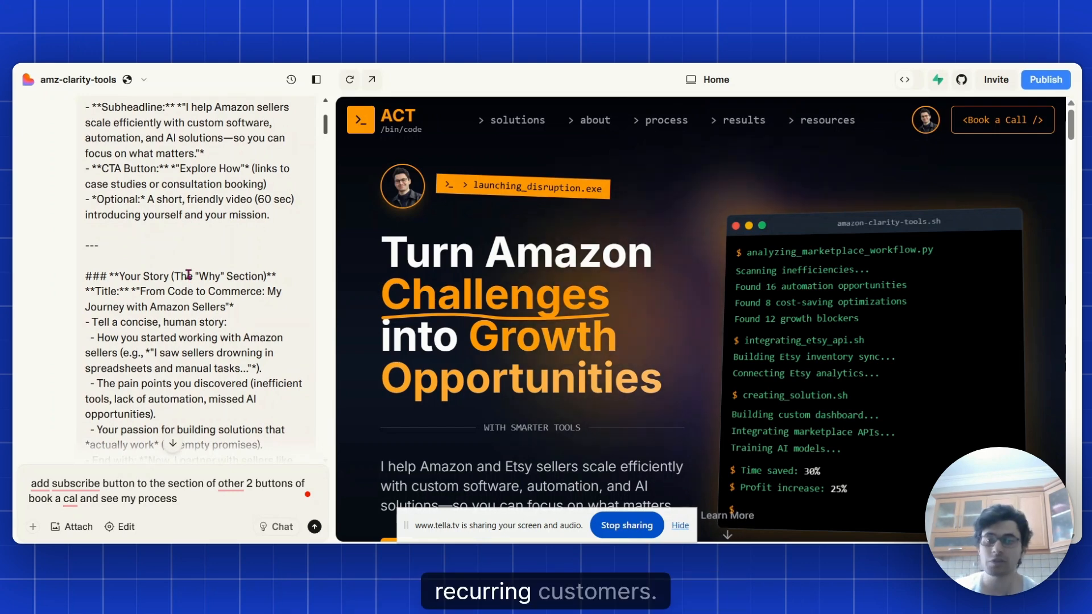
Step: Go back over the prompt from its opening lines to the full "Your Story (The "Why" Section)" outline
{"action": "scroll", "coordinate": [170, 257], "scroll_direction": "down", "scroll_amount": 5}
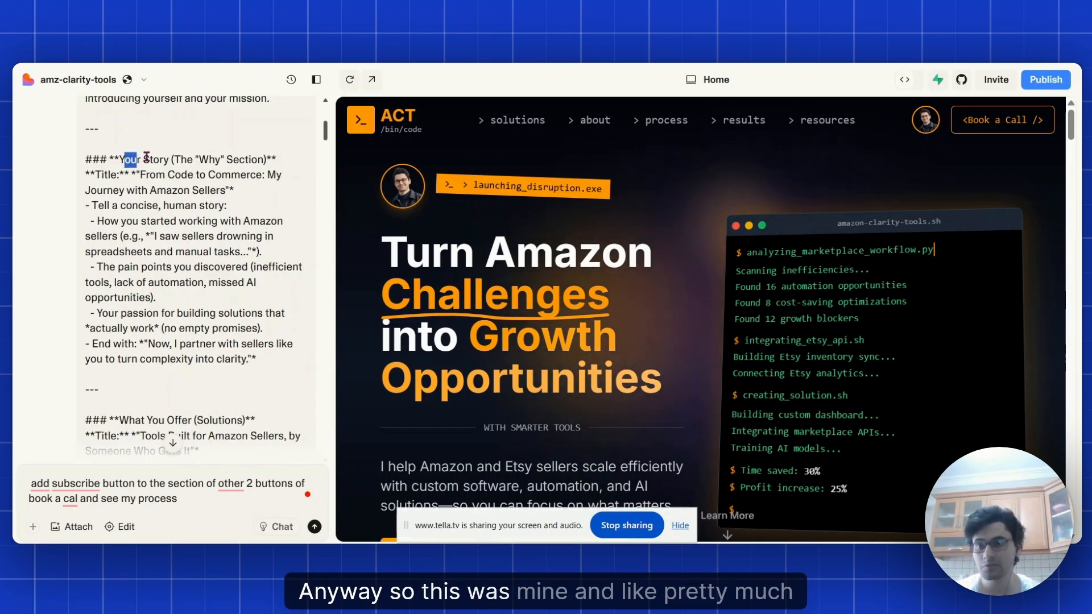
{"action": "scroll", "coordinate": [128, 162], "scroll_direction": "up", "scroll_amount": 10}
{"action": "scroll", "coordinate": [128, 165], "scroll_direction": "down", "scroll_amount": 5}
{"action": "scroll", "coordinate": [230, 227], "scroll_direction": "down", "scroll_amount": 2}
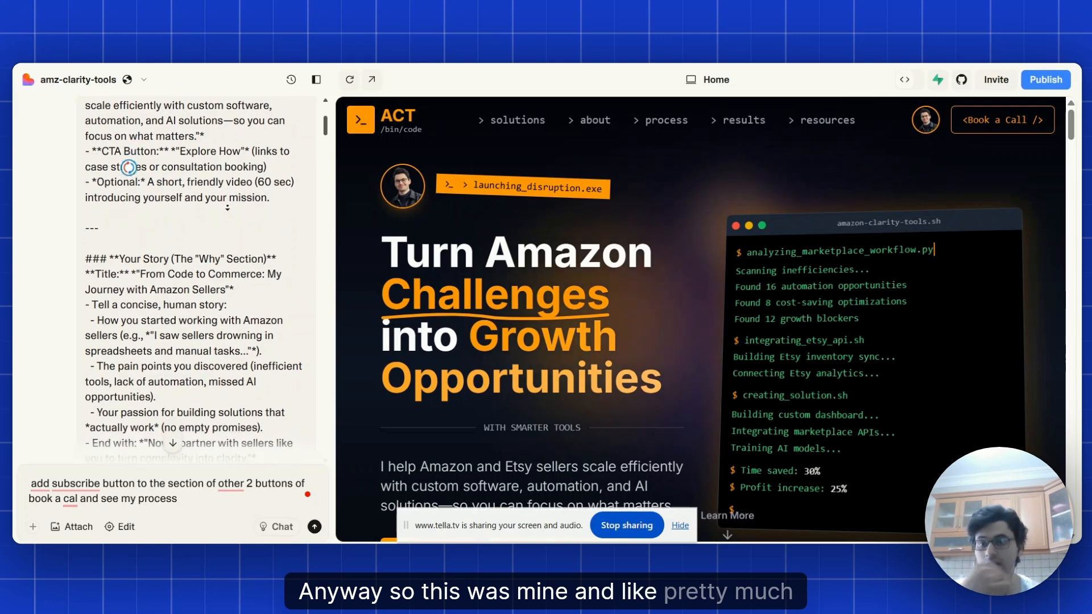
{"action": "scroll", "coordinate": [231, 245], "scroll_direction": "down", "scroll_amount": 2}
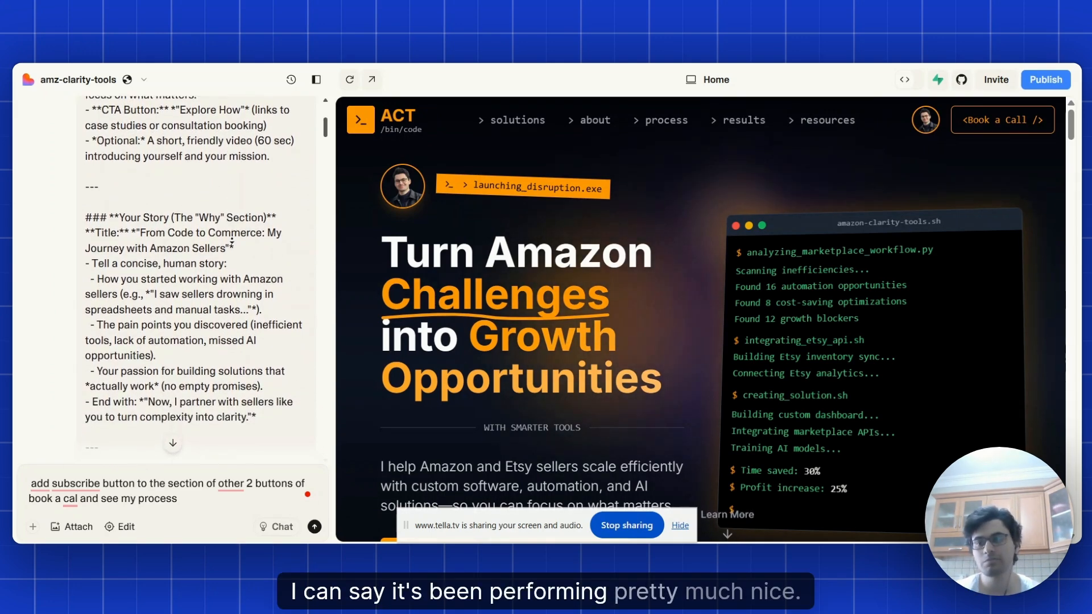
{"action": "scroll", "coordinate": [230, 231], "scroll_direction": "down", "scroll_amount": 2}
{"action": "scroll", "coordinate": [225, 233], "scroll_direction": "down", "scroll_amount": 1}
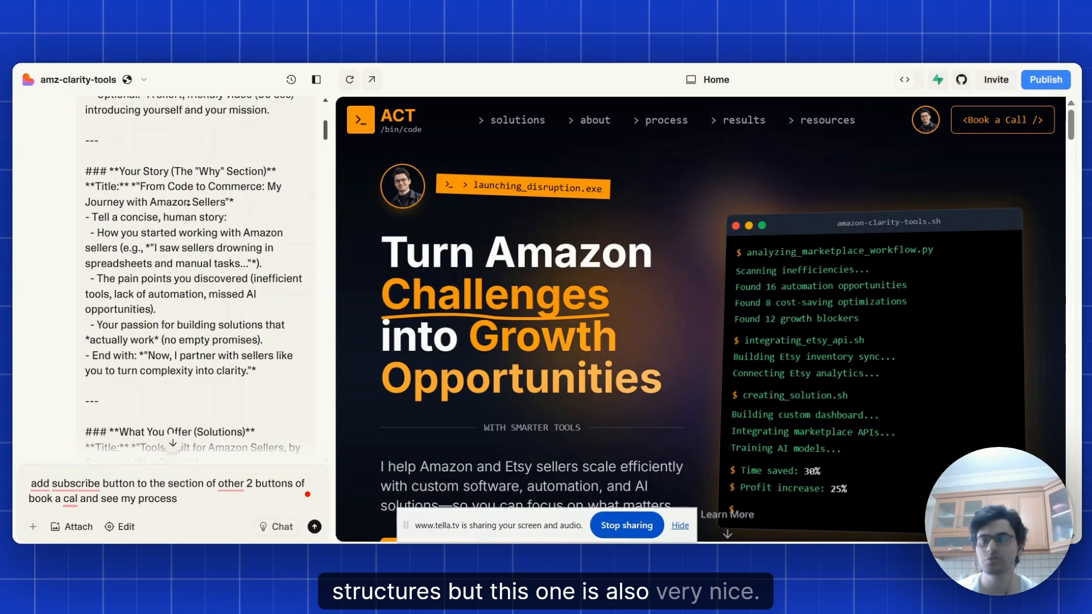
{"action": "scroll", "coordinate": [188, 202], "scroll_direction": "down", "scroll_amount": 1}
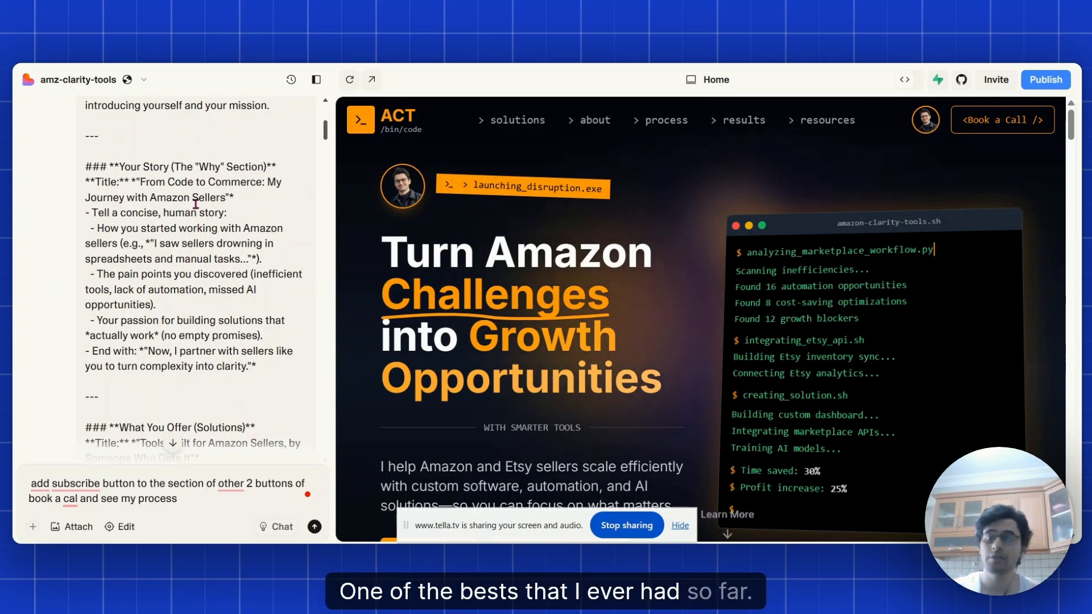
Step: Highlight the "Your Story" heading as the landing page's second section and bring its title and bullet points into view
{"action": "left_click_drag", "start_coordinate": [114, 166], "coordinate": [158, 181]}
{"action": "scroll", "coordinate": [219, 261], "scroll_direction": "up", "scroll_amount": 3}
{"action": "scroll", "coordinate": [218, 262], "scroll_direction": "down", "scroll_amount": 3}
{"action": "left_click_drag", "start_coordinate": [217, 262], "coordinate": [140, 234]}
{"action": "left_click", "coordinate": [178, 231]}
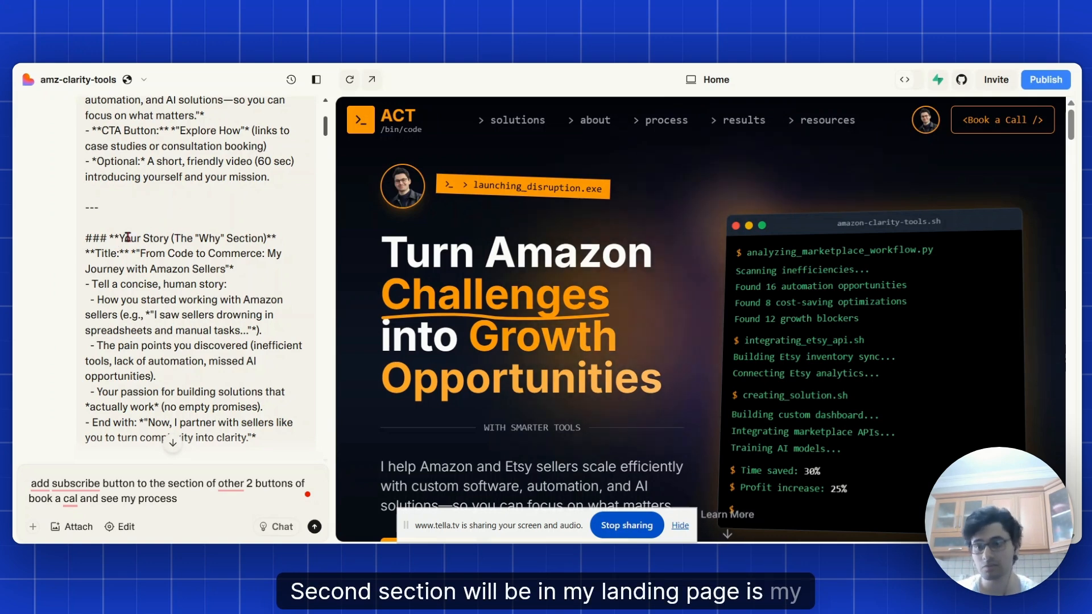
{"action": "left_click_drag", "start_coordinate": [146, 237], "coordinate": [85, 237]}
{"action": "scroll", "coordinate": [169, 239], "scroll_direction": "down", "scroll_amount": 2}
{"action": "left_click", "coordinate": [169, 239]}
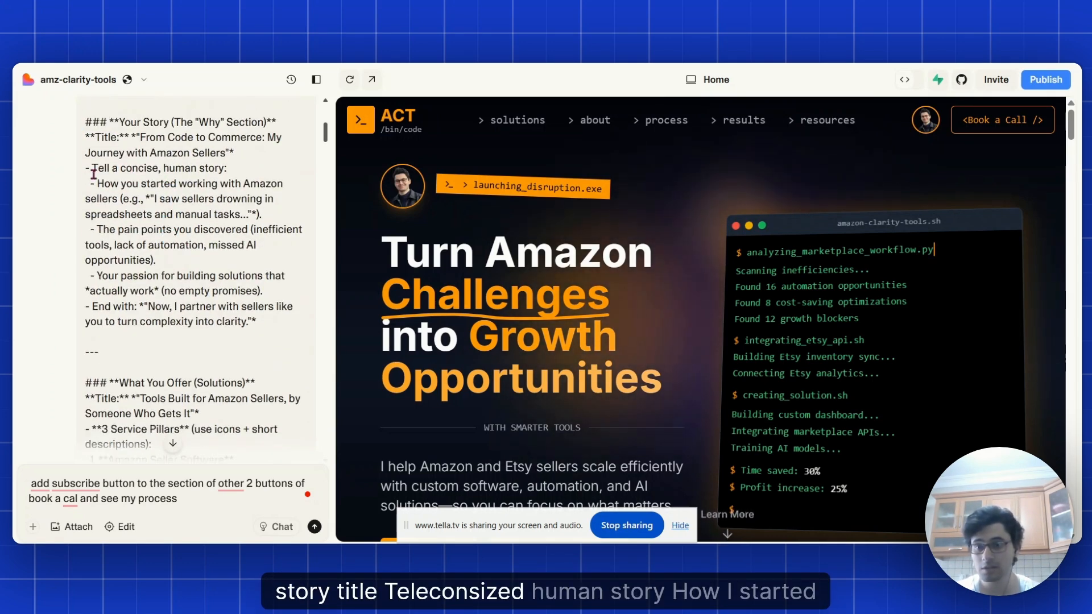
Step: Examine the story section's bullets, highlighting the concise human story, the example about sellers drowning in spreadsheets, and the passion for building solutions
{"action": "left_click_drag", "start_coordinate": [91, 167], "coordinate": [163, 169]}
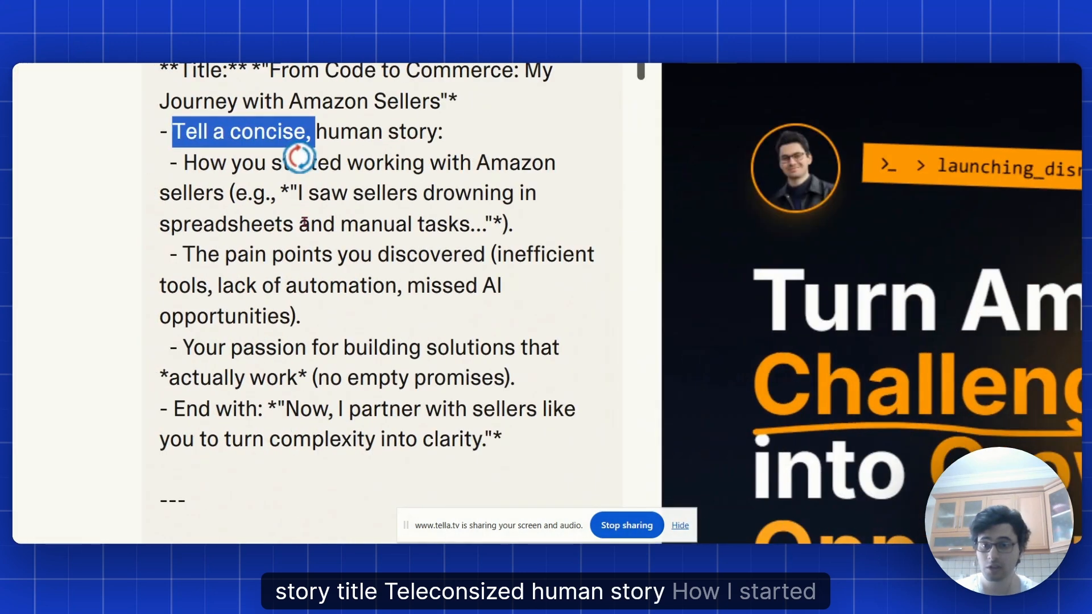
{"action": "left_click", "coordinate": [123, 187]}
{"action": "left_click_drag", "start_coordinate": [253, 192], "coordinate": [529, 191]}
{"action": "left_click", "coordinate": [436, 238]}
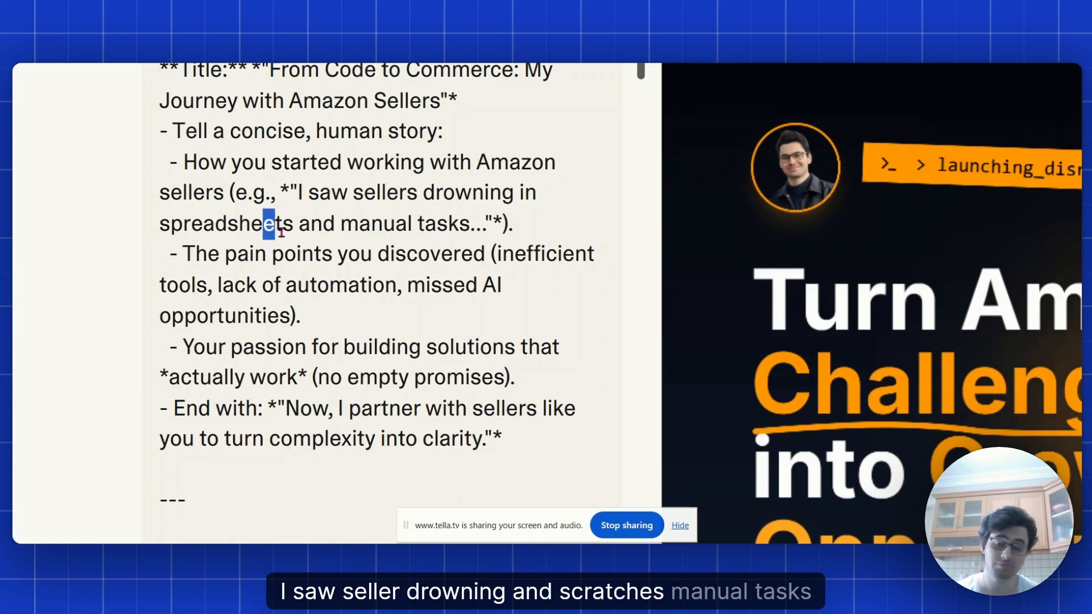
{"action": "left_click", "coordinate": [472, 230]}
{"action": "scroll", "coordinate": [444, 290], "scroll_direction": "down", "scroll_amount": 2}
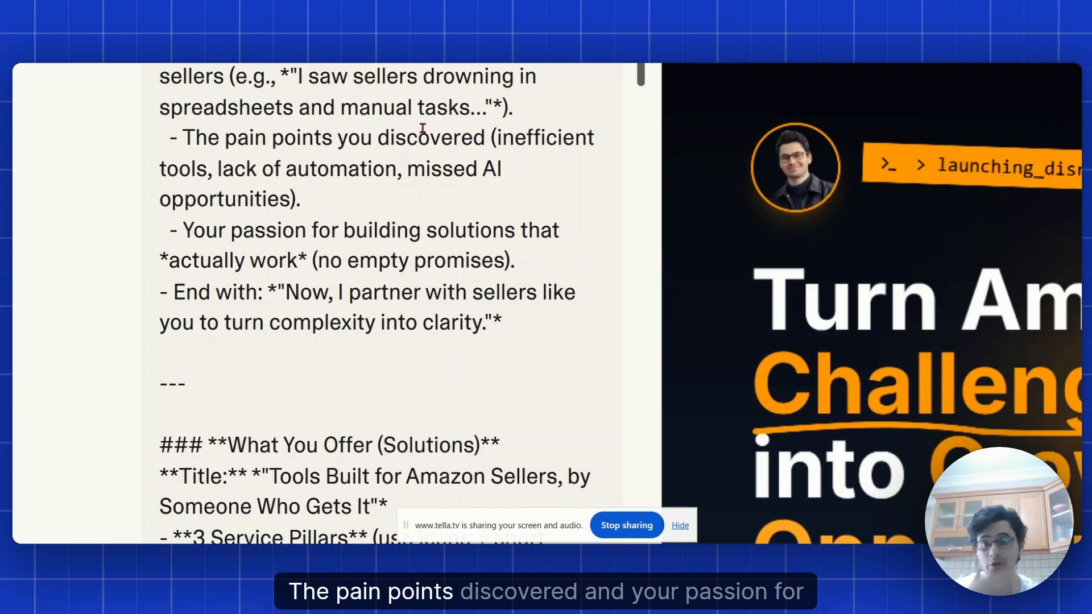
{"action": "left_click_drag", "start_coordinate": [341, 235], "coordinate": [461, 236]}
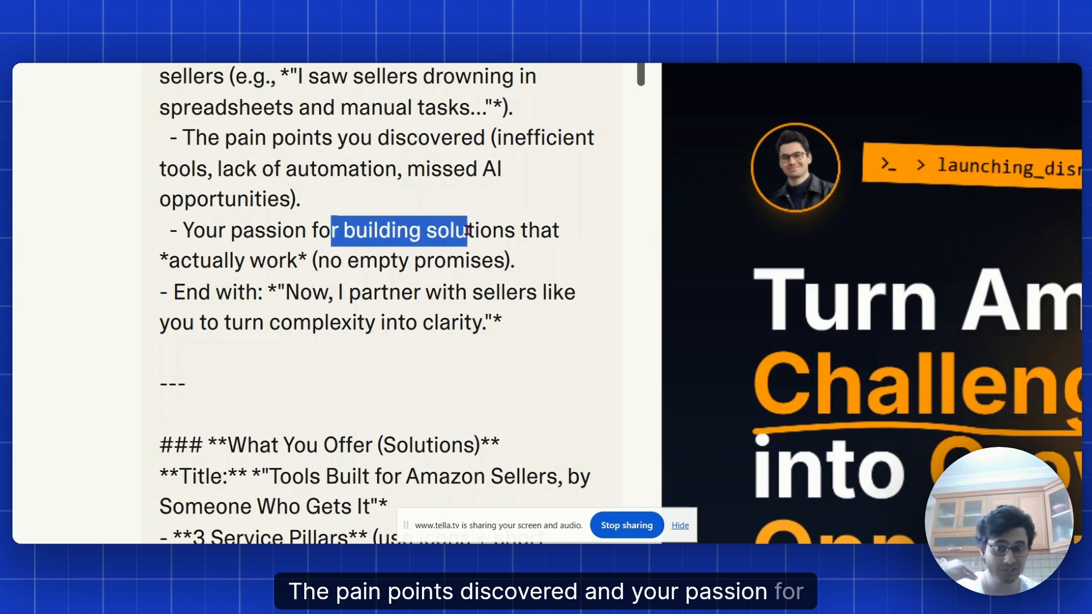
{"action": "left_click", "coordinate": [531, 224]}
Step: Examine the prompt's "What You Offer (Solutions)" section and continue to its closing paragraph on empathy, expertise and tangible outcomes
{"action": "scroll", "coordinate": [528, 230], "scroll_direction": "down", "scroll_amount": 3}
{"action": "scroll", "coordinate": [528, 229], "scroll_direction": "down", "scroll_amount": 3}
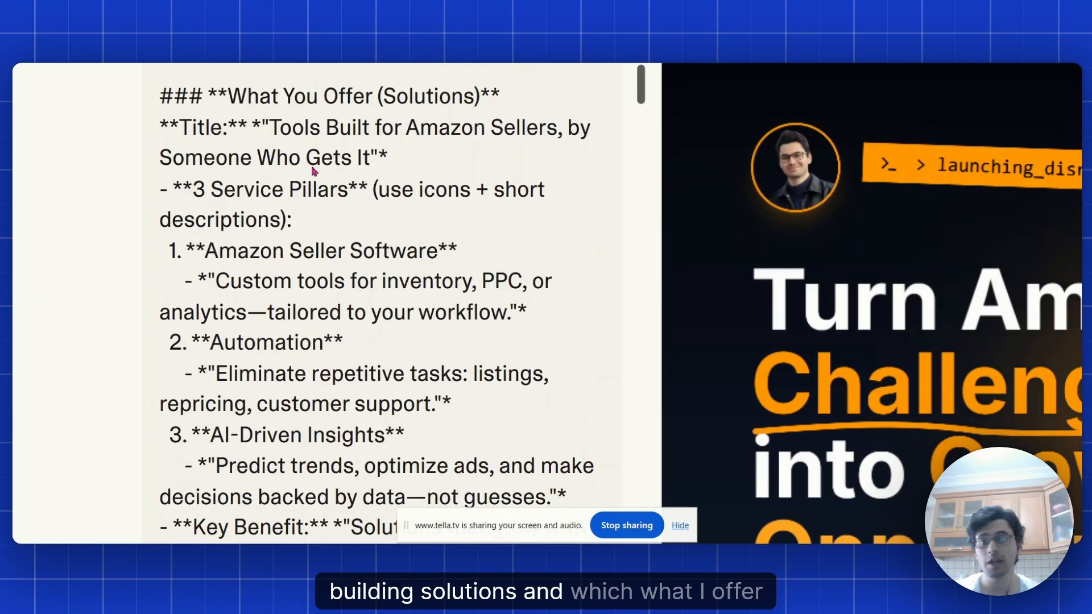
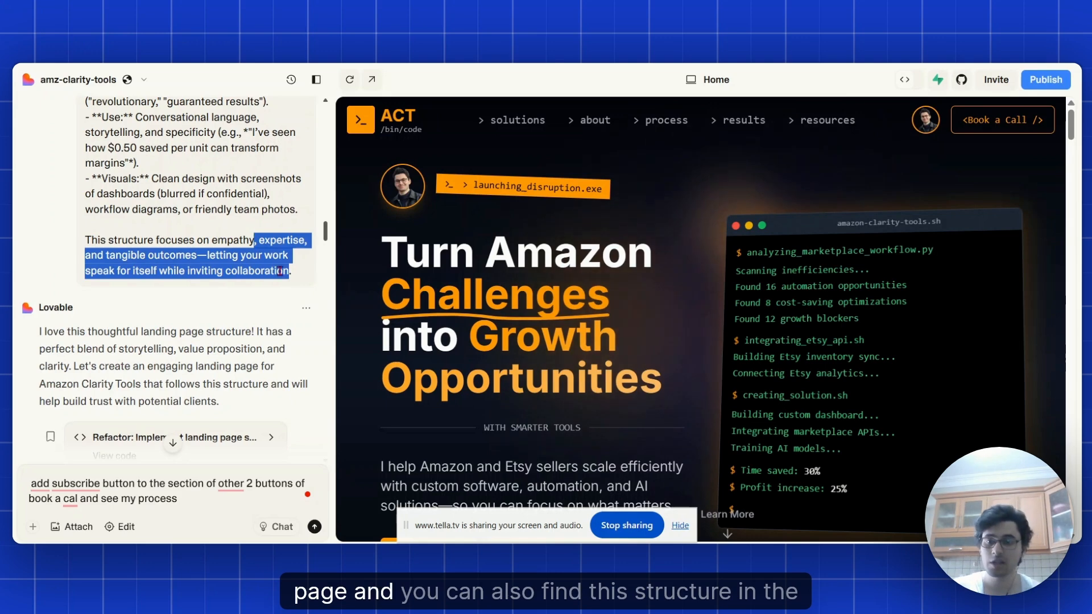
{"action": "left_click", "coordinate": [290, 273]}
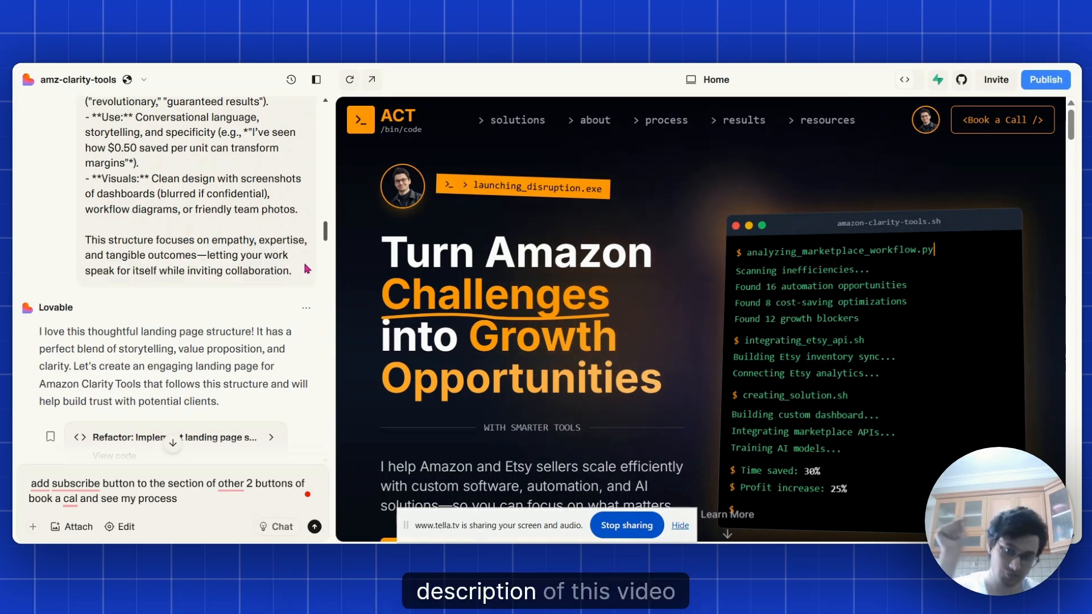
Step: Examine the reply to the structured prompt and the follow-up request for text that appears with an animation as users scroll down
{"action": "scroll", "coordinate": [295, 268], "scroll_direction": "down", "scroll_amount": 10}
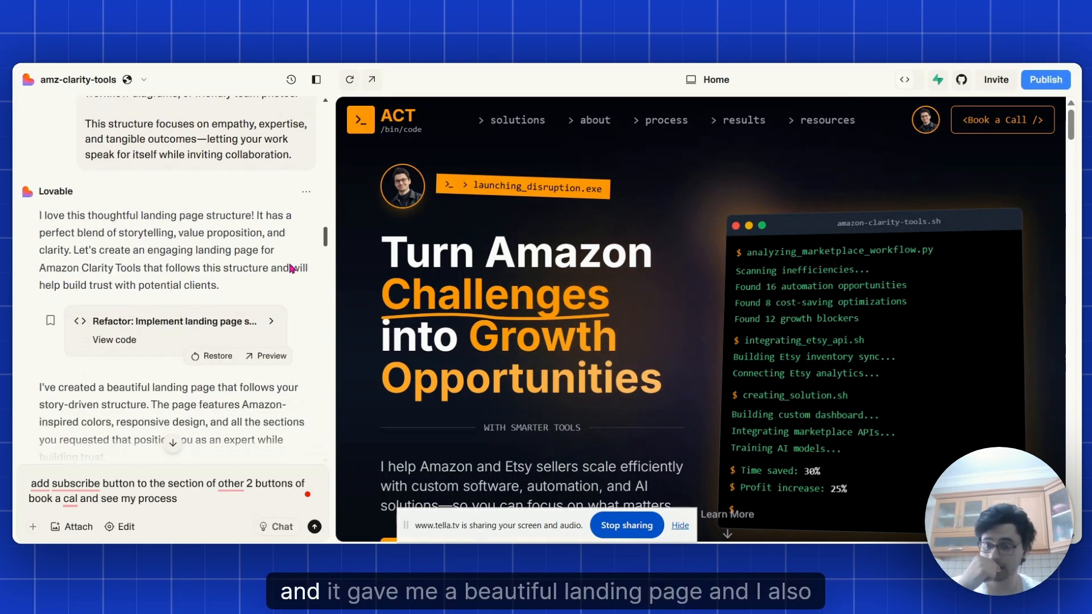
{"action": "scroll", "coordinate": [278, 261], "scroll_direction": "up", "scroll_amount": 5}
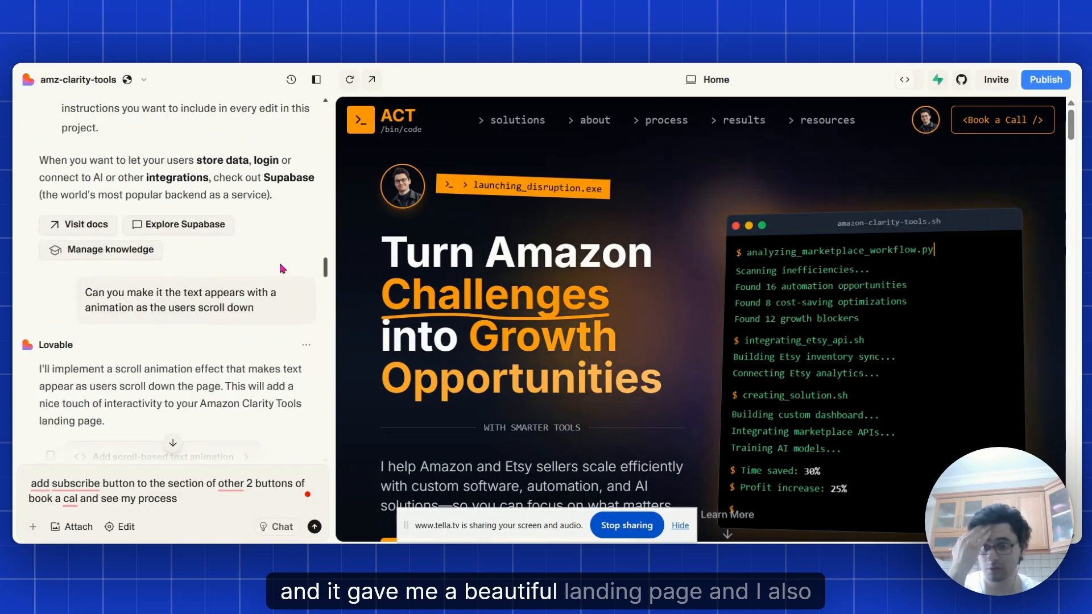
{"action": "scroll", "coordinate": [279, 261], "scroll_direction": "down", "scroll_amount": 3}
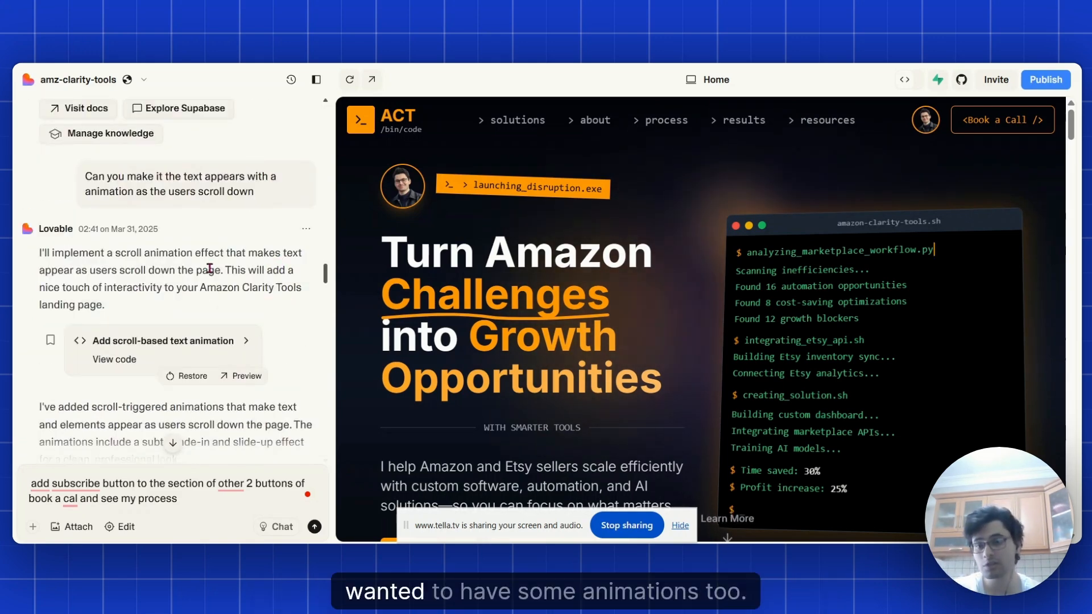
{"action": "left_click", "coordinate": [158, 192]}
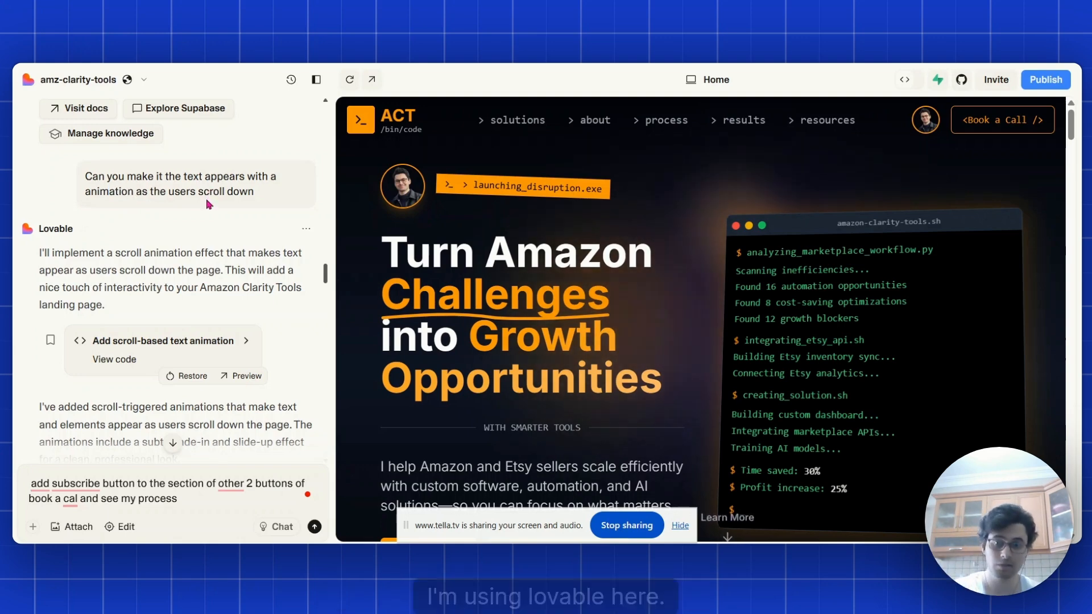
{"action": "scroll", "coordinate": [210, 195], "scroll_direction": "down", "scroll_amount": 3}
{"action": "scroll", "coordinate": [218, 256], "scroll_direction": "up", "scroll_amount": 5}
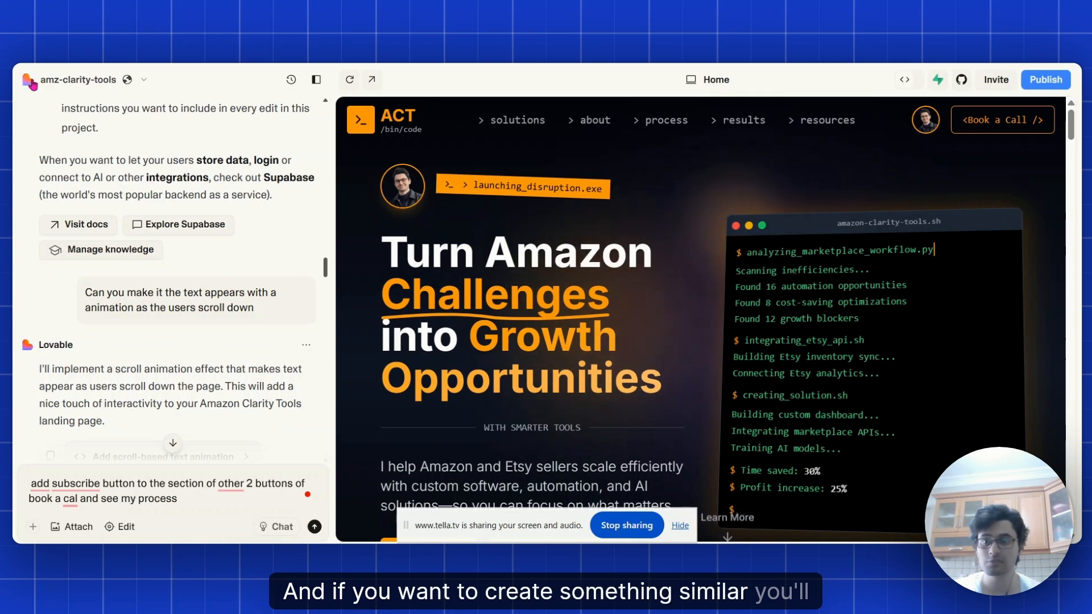
Step: Open the Lovable site in a new browser tab
{"action": "key", "text": "ctrl+t"}
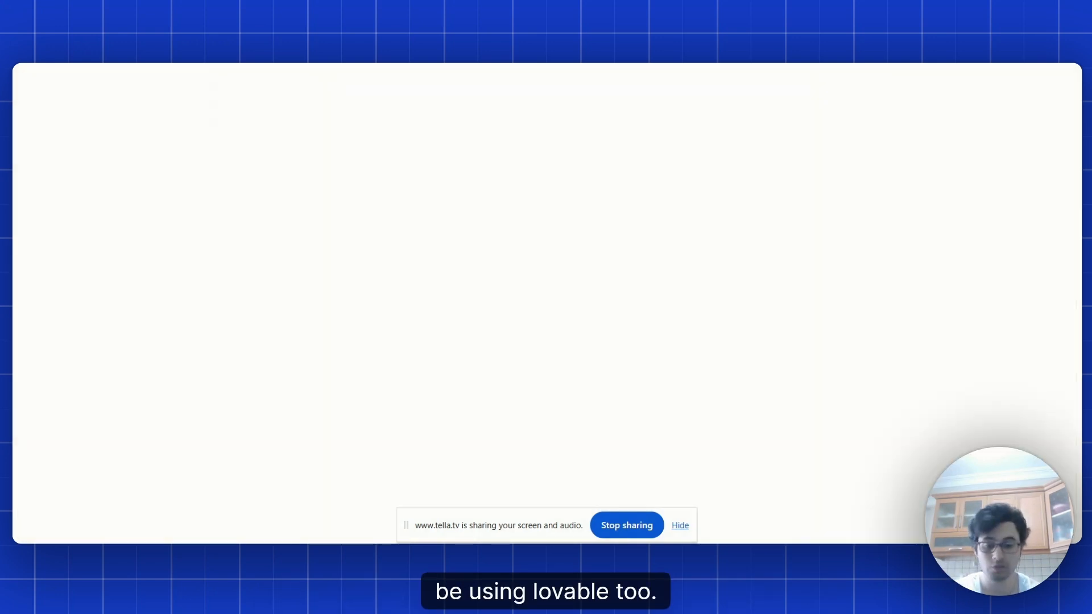
{"action": "type", "text": "lovabl"}
{"action": "key", "text": "Down"}
{"action": "key", "text": "Return"}
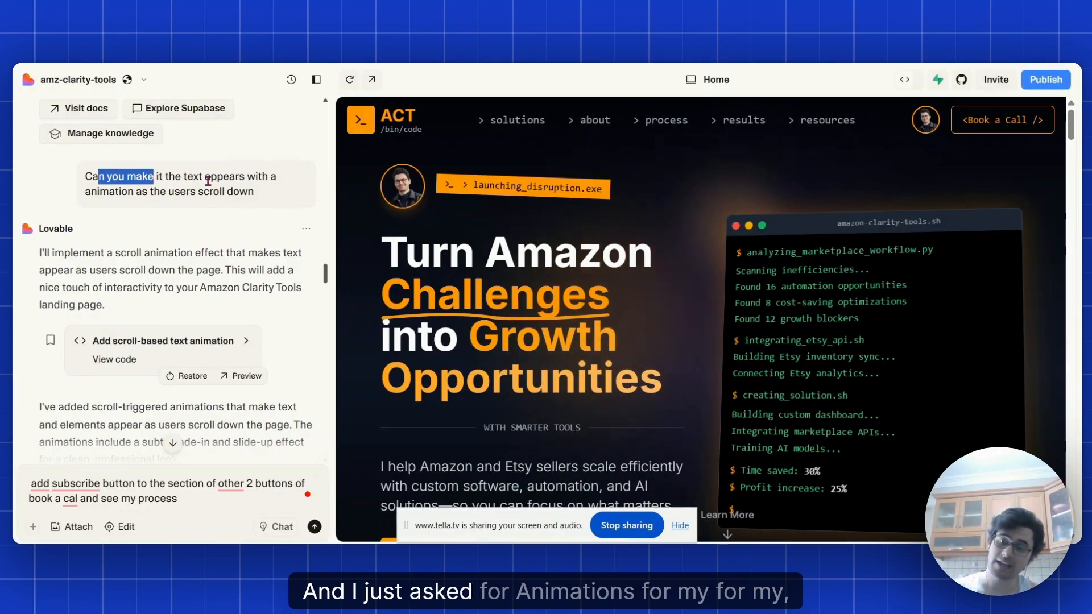
Step: Examine the scroll animation reply and highlight the opening of the next request, which keeps the design as the type 1 landing page
{"action": "scroll", "coordinate": [232, 214], "scroll_direction": "down", "scroll_amount": 3}
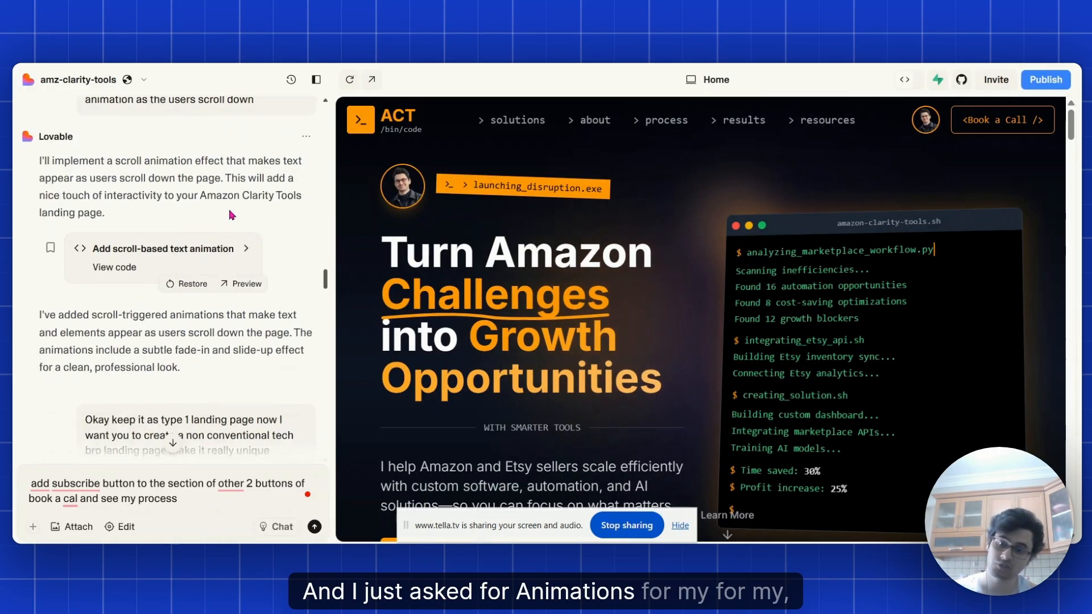
{"action": "scroll", "coordinate": [239, 328], "scroll_direction": "up", "scroll_amount": 3}
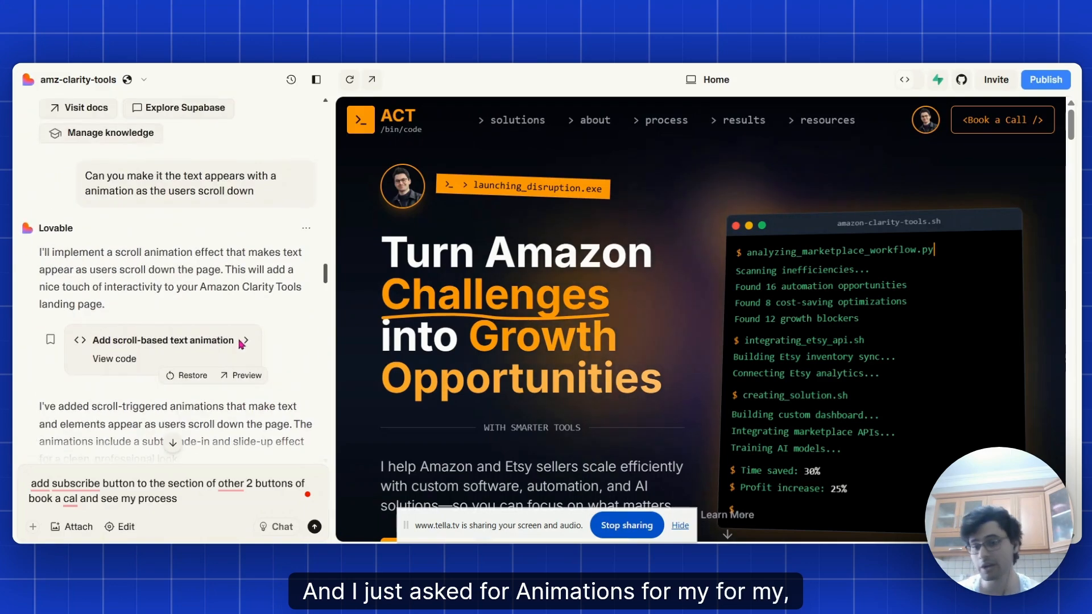
{"action": "scroll", "coordinate": [239, 328], "scroll_direction": "down", "scroll_amount": 6}
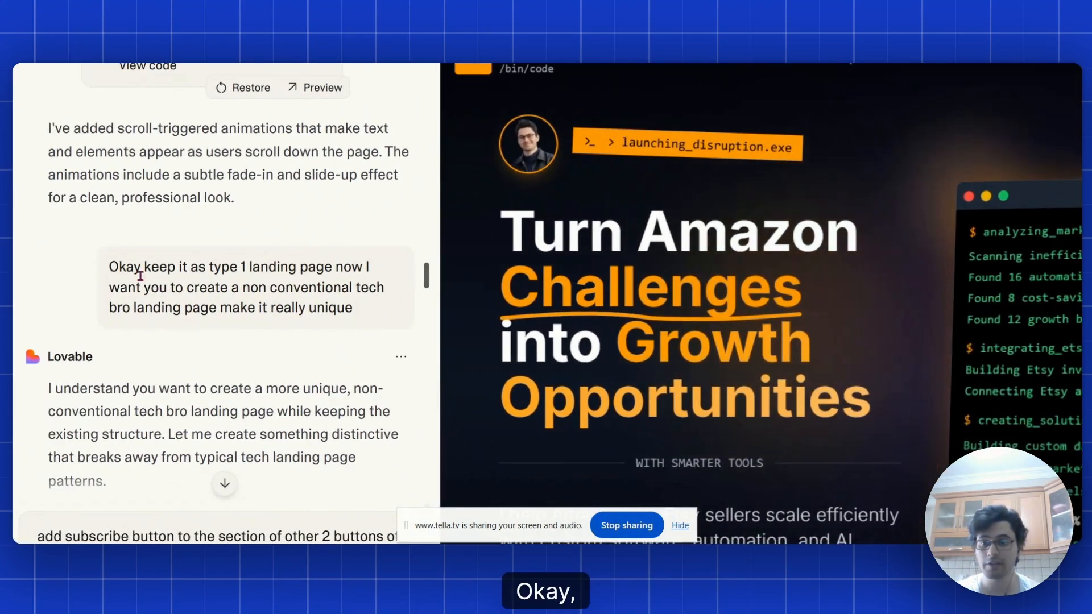
{"action": "left_click_drag", "start_coordinate": [116, 267], "coordinate": [179, 267]}
{"action": "left_click", "coordinate": [272, 267]}
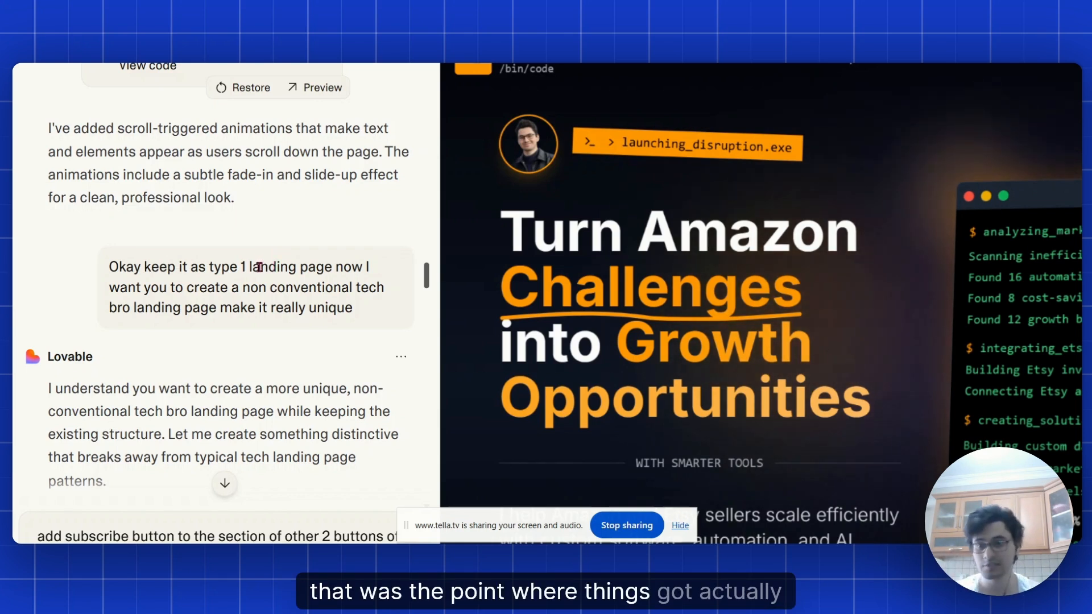
{"action": "left_click_drag", "start_coordinate": [116, 267], "coordinate": [181, 268]}
{"action": "left_click", "coordinate": [207, 270]}
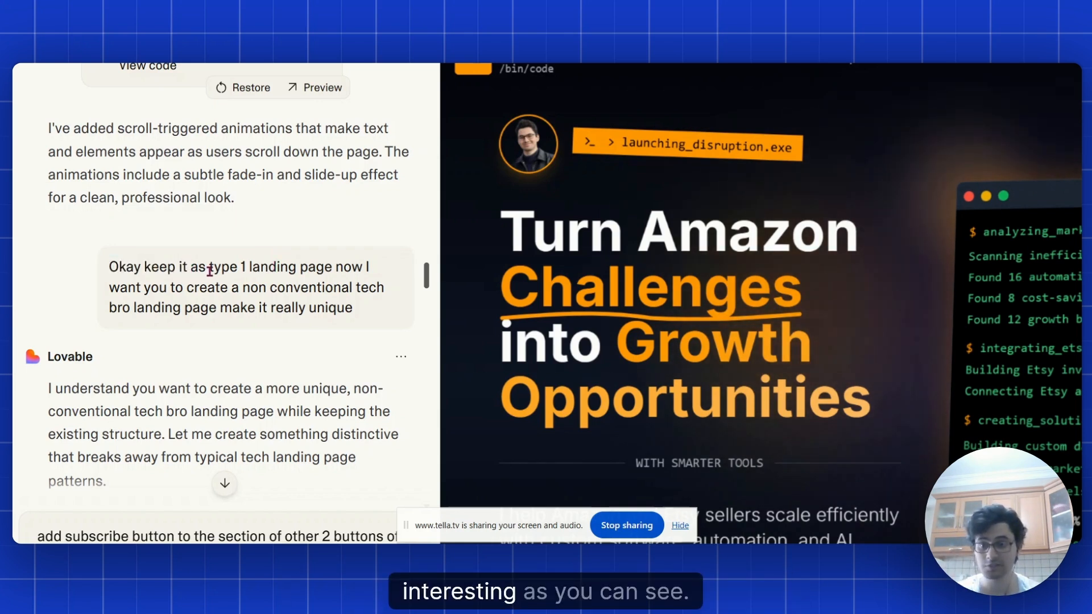
Step: Highlight the request for a really unique, non conventional tech bro landing page, covering its phrases and then the whole message
{"action": "scroll", "coordinate": [209, 272], "scroll_direction": "down", "scroll_amount": 2}
{"action": "left_click_drag", "start_coordinate": [126, 208], "coordinate": [228, 208]}
{"action": "left_click_drag", "start_coordinate": [322, 208], "coordinate": [336, 209]}
{"action": "left_click_drag", "start_coordinate": [135, 228], "coordinate": [239, 227]}
{"action": "left_click_drag", "start_coordinate": [308, 249], "coordinate": [336, 248]}
{"action": "left_click", "coordinate": [280, 267]}
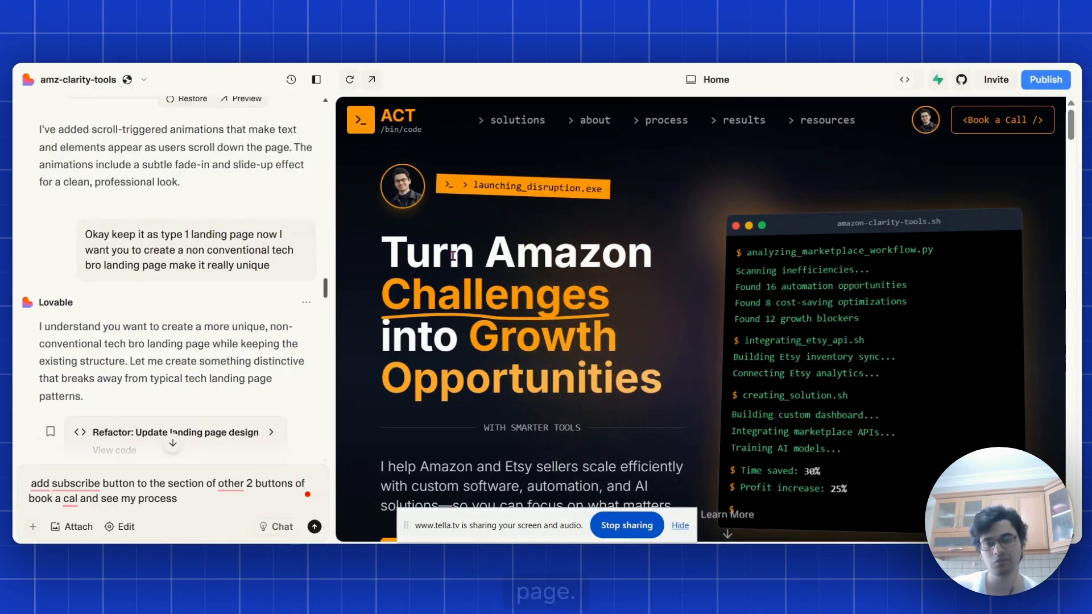
{"action": "left_click_drag", "start_coordinate": [271, 267], "coordinate": [78, 222]}
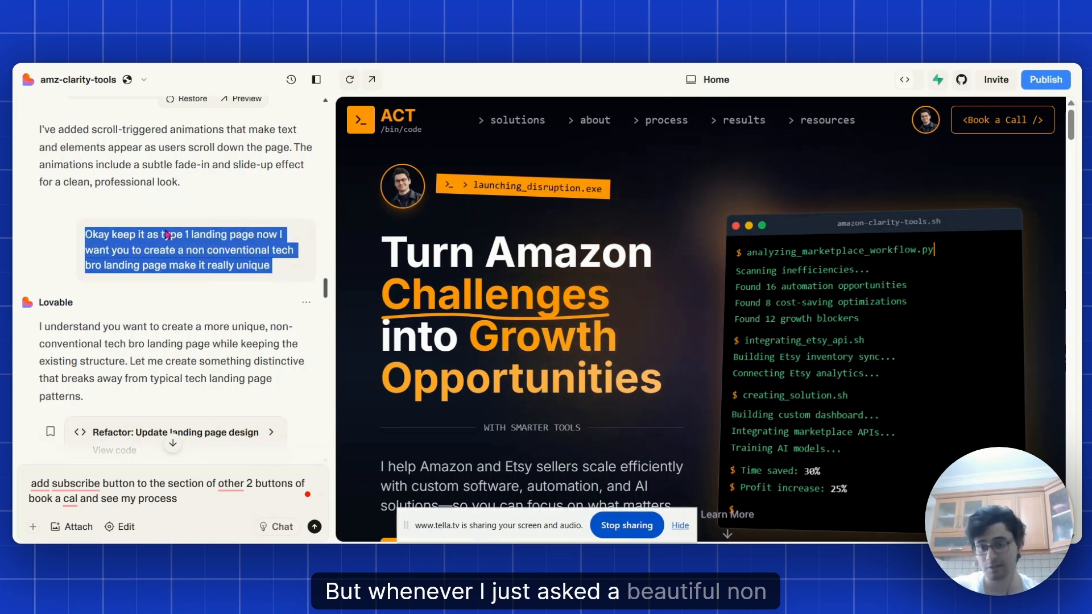
{"action": "left_click", "coordinate": [224, 240]}
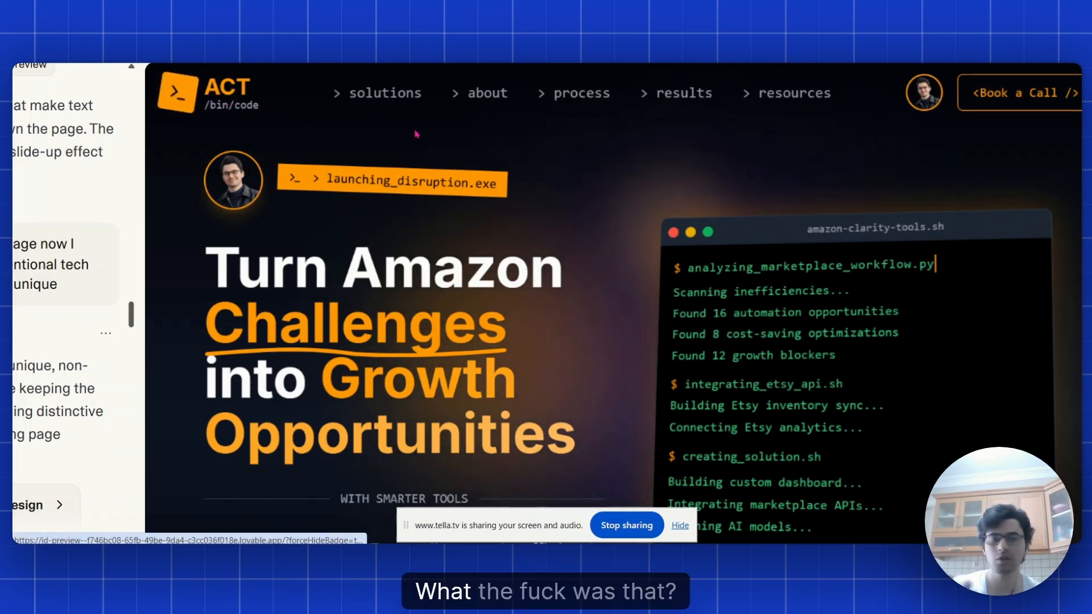
Step: Examine the remaining chat history from the redesign reply through the image and contact form requests to the latest header button change
{"action": "scroll", "coordinate": [416, 134], "scroll_direction": "down", "scroll_amount": 2}
{"action": "scroll", "coordinate": [416, 134], "scroll_direction": "up", "scroll_amount": 2}
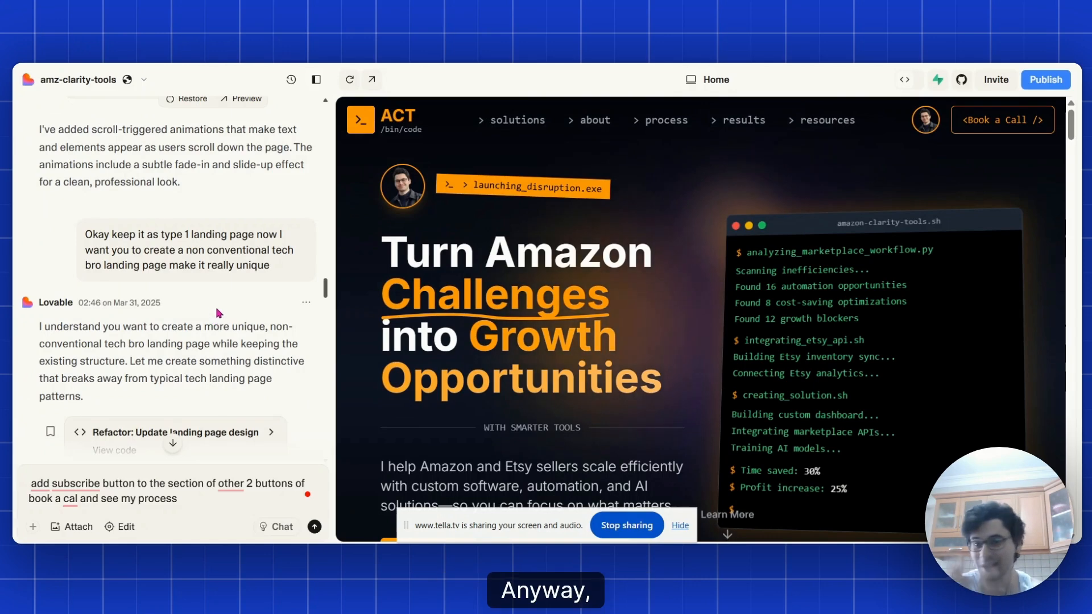
{"action": "scroll", "coordinate": [172, 365], "scroll_direction": "down", "scroll_amount": 1}
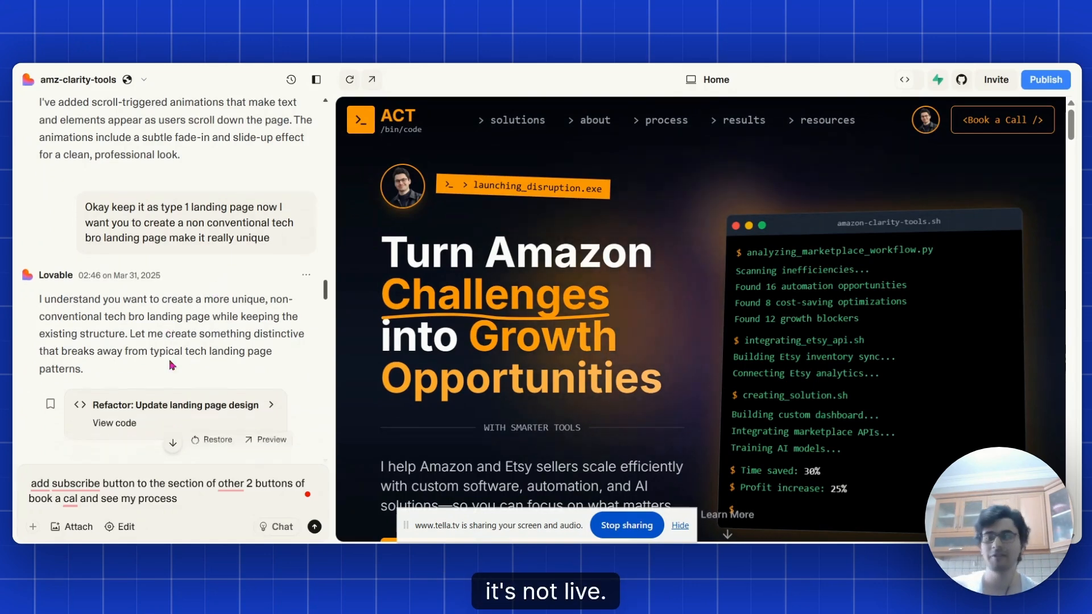
{"action": "scroll", "coordinate": [172, 365], "scroll_direction": "down", "scroll_amount": 3}
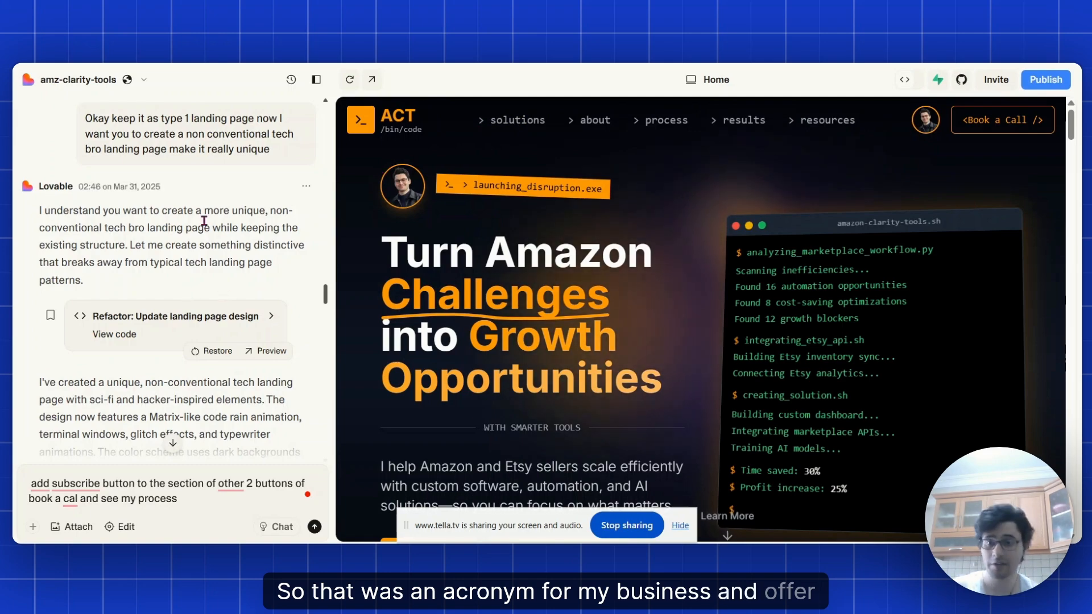
{"action": "scroll", "coordinate": [204, 220], "scroll_direction": "up", "scroll_amount": 3}
{"action": "scroll", "coordinate": [203, 284], "scroll_direction": "down", "scroll_amount": 15}
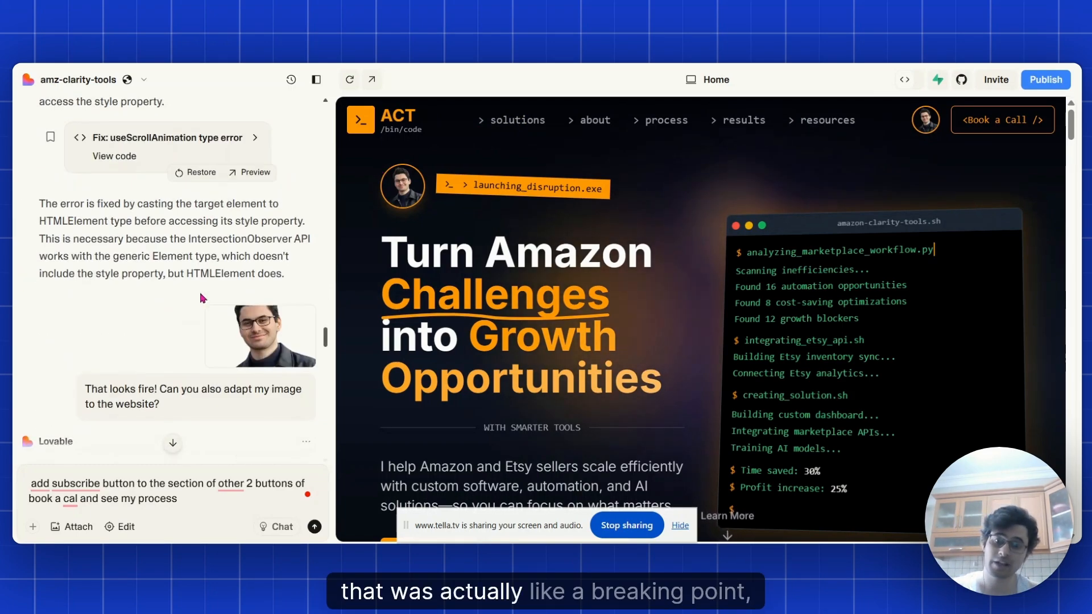
{"action": "scroll", "coordinate": [200, 298], "scroll_direction": "down", "scroll_amount": 15}
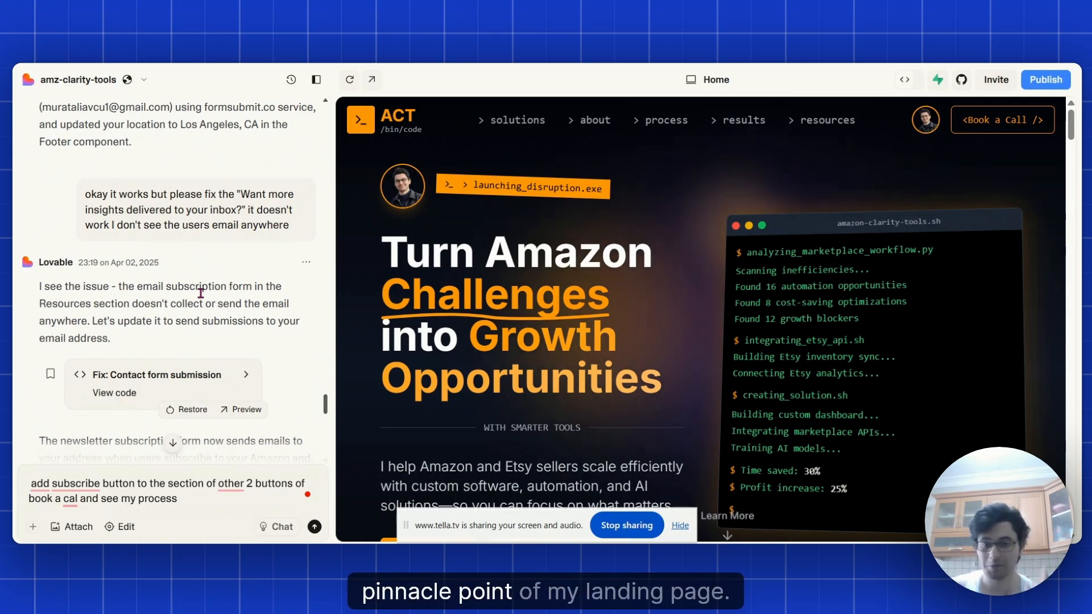
{"action": "scroll", "coordinate": [202, 292], "scroll_direction": "down", "scroll_amount": 10}
Step: Reload the project and look over the hero section of the final landing page in the preview
{"action": "key", "text": "ctrl+r"}
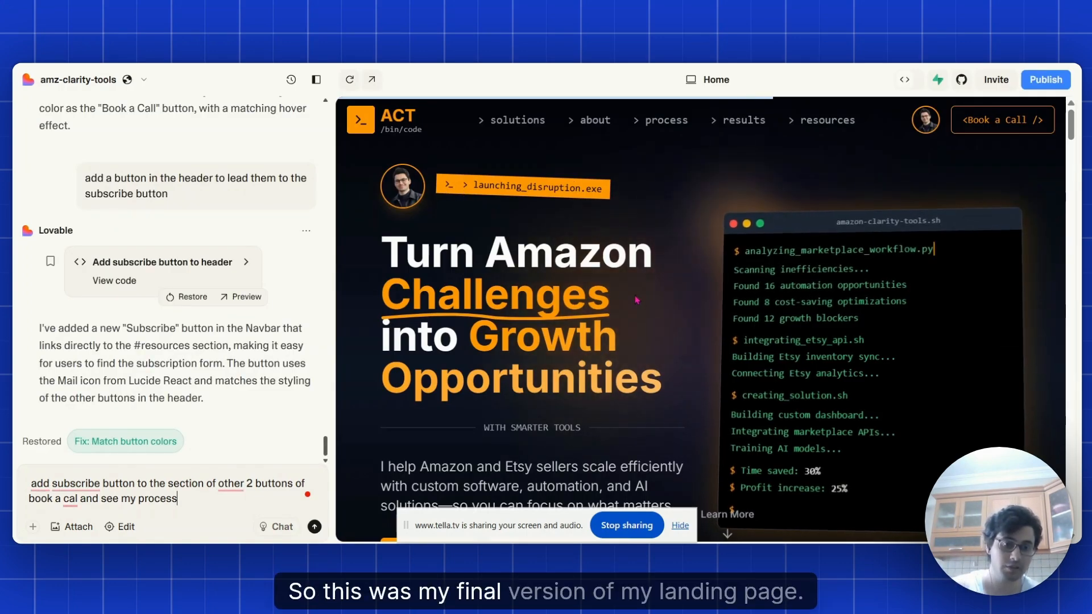
{"action": "scroll", "coordinate": [642, 299], "scroll_direction": "down", "scroll_amount": 4}
{"action": "scroll", "coordinate": [657, 297], "scroll_direction": "up", "scroll_amount": 4}
{"action": "scroll", "coordinate": [660, 268], "scroll_direction": "down", "scroll_amount": 1}
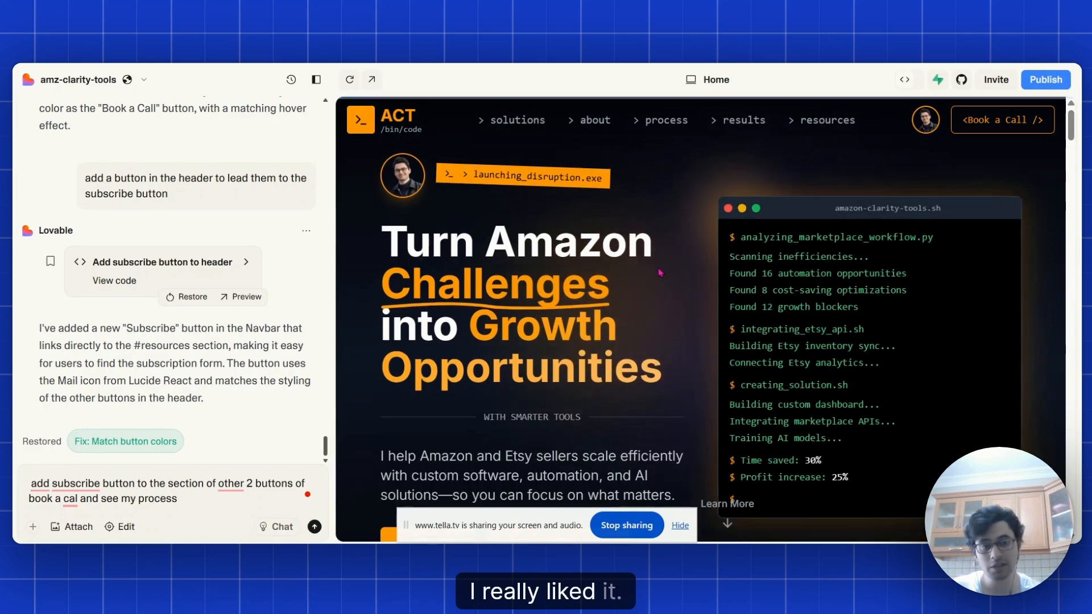
{"action": "scroll", "coordinate": [660, 272], "scroll_direction": "up", "scroll_amount": 1}
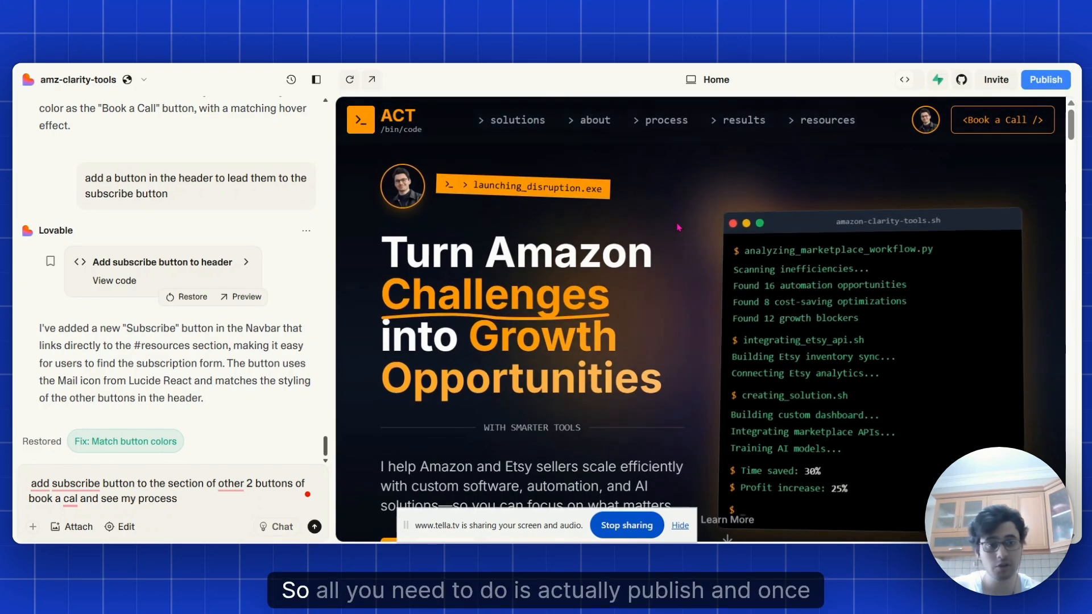
Step: Check the project's publishing options and open its connected amz-clarity-tools repository on GitHub
{"action": "left_click", "coordinate": [1049, 81]}
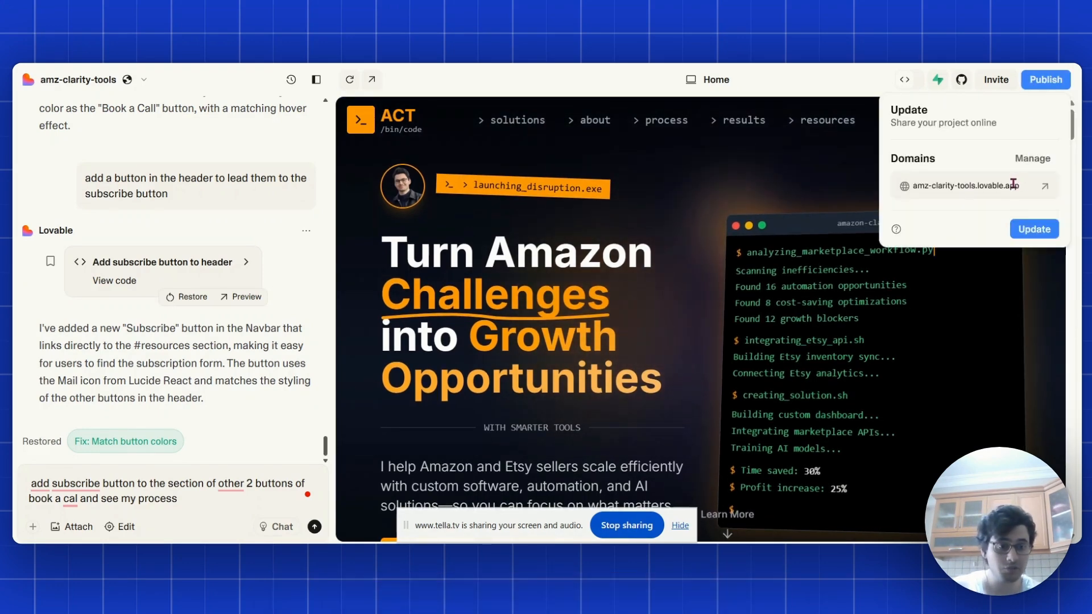
{"action": "left_click", "coordinate": [960, 81]}
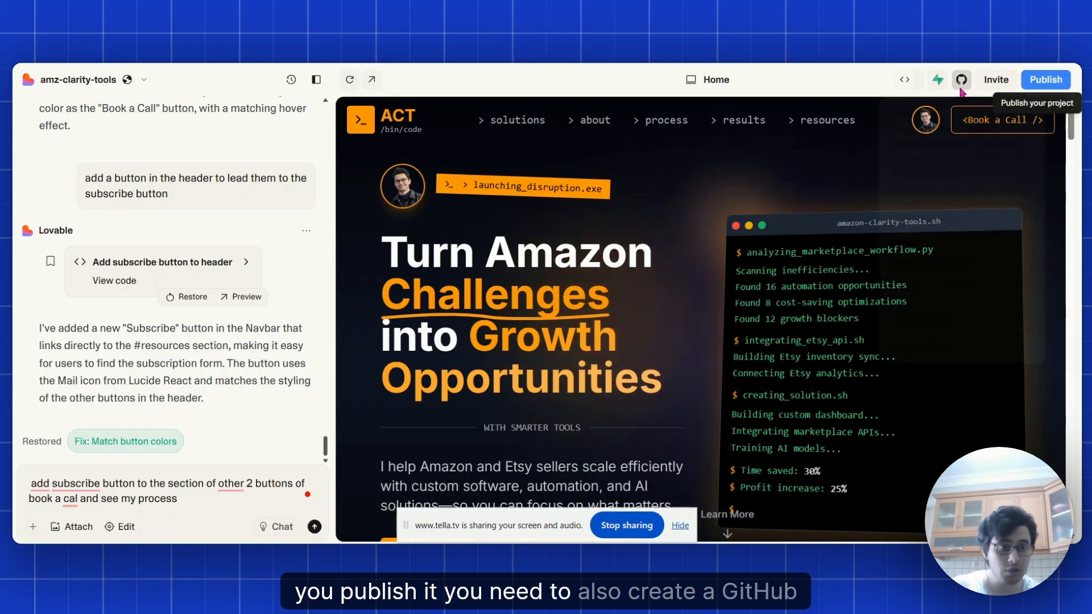
{"action": "left_click", "coordinate": [961, 80]}
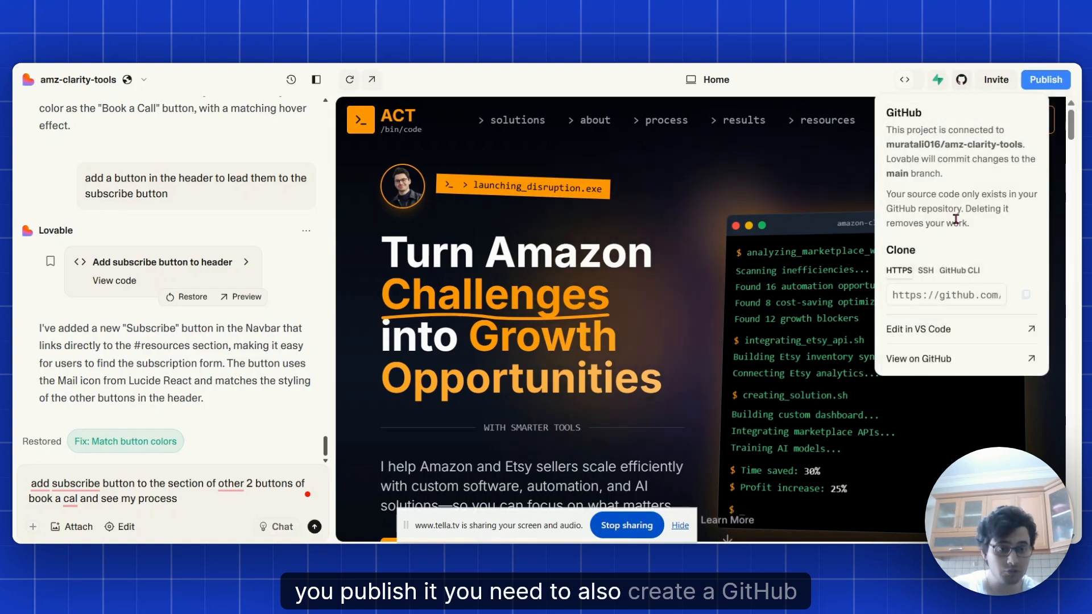
{"action": "left_click", "coordinate": [974, 364]}
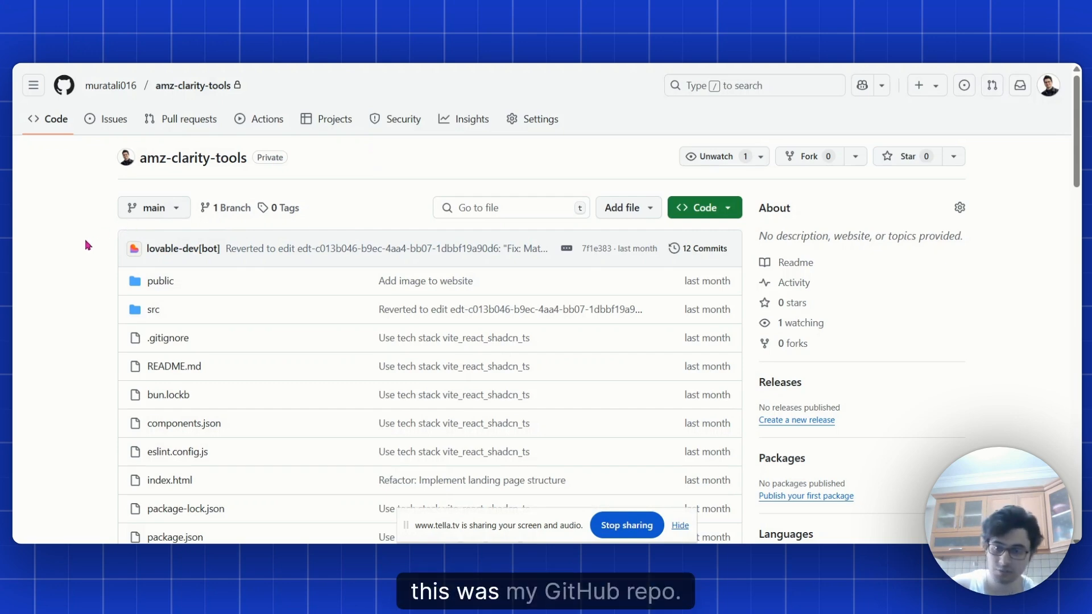
Step: Examine the amz-clarity-tools repository's file list and README
{"action": "scroll", "coordinate": [84, 248], "scroll_direction": "down", "scroll_amount": 4}
{"action": "scroll", "coordinate": [84, 251], "scroll_direction": "down", "scroll_amount": 4}
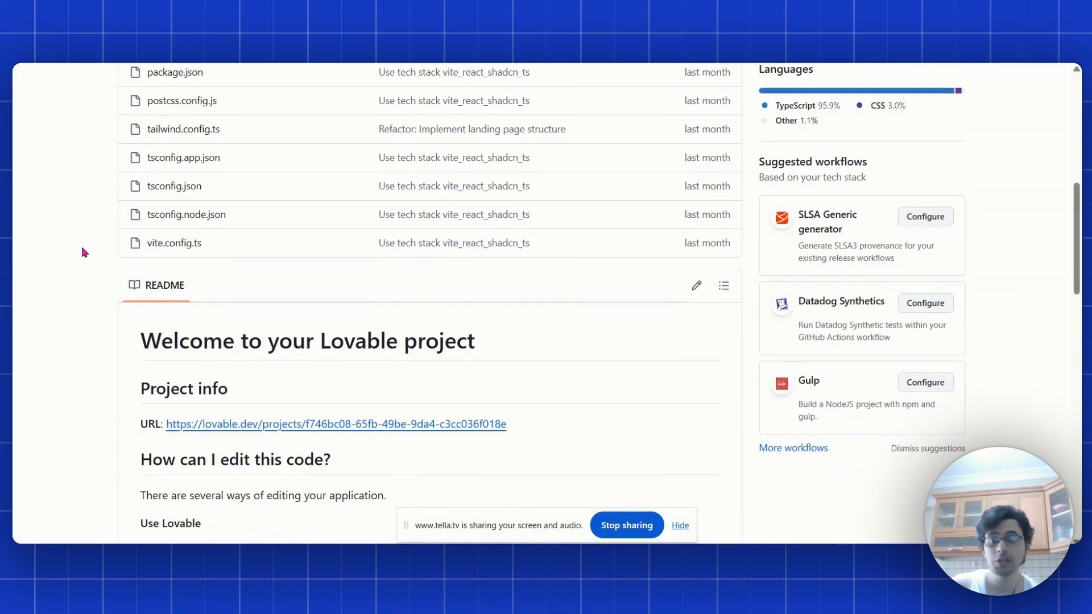
{"action": "scroll", "coordinate": [84, 252], "scroll_direction": "up", "scroll_amount": 8}
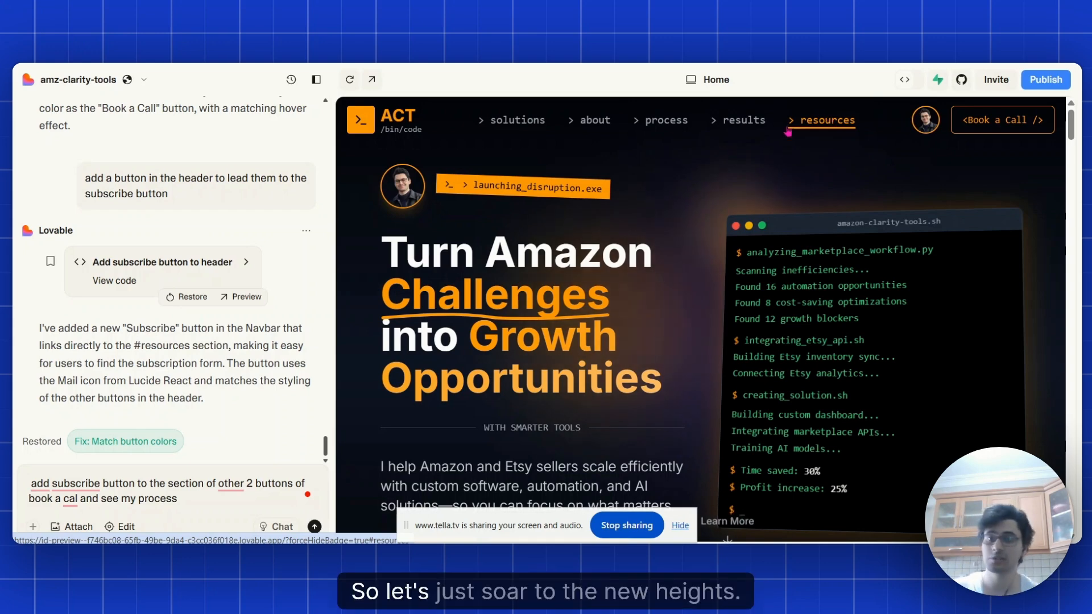
Step: Switch to Netlify and examine the overview of the magnificent-malabi-705232 site deployed from GitHub
{"action": "left_click", "coordinate": [429, 64]}
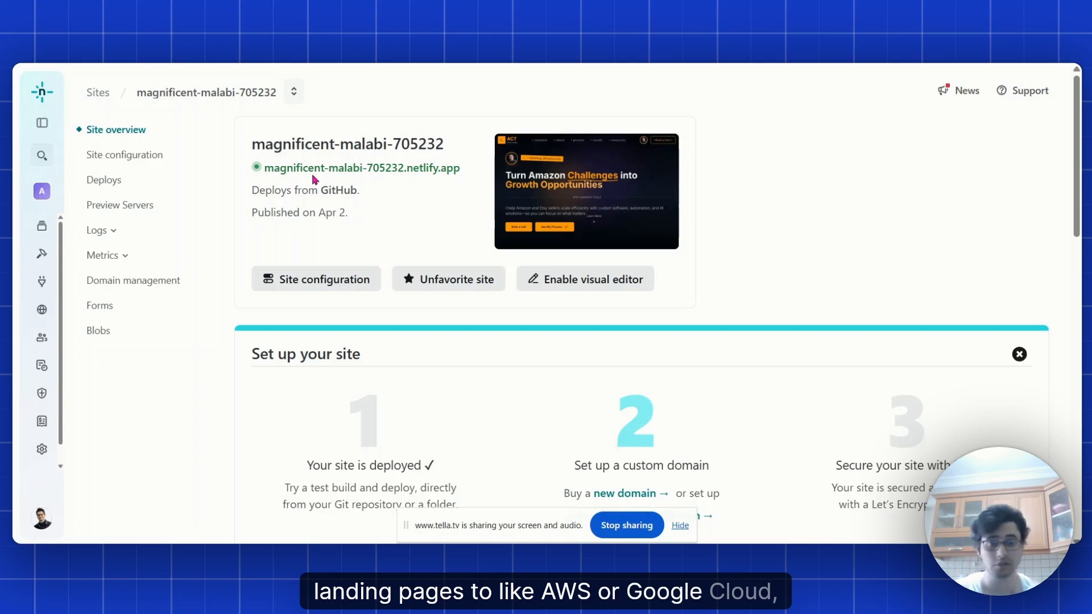
{"action": "scroll", "coordinate": [776, 196], "scroll_direction": "down", "scroll_amount": 1}
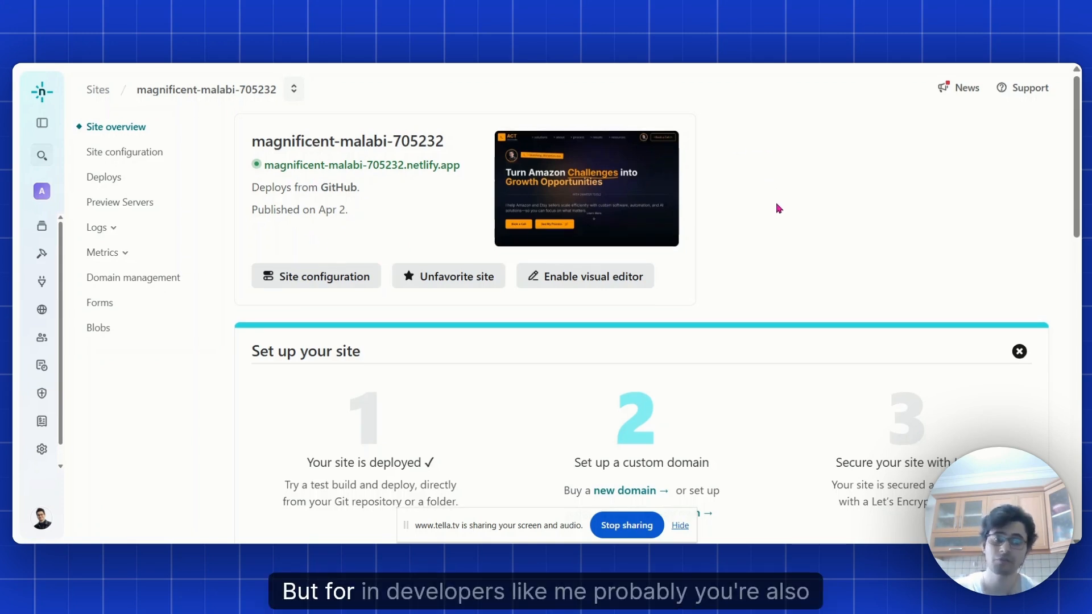
{"action": "scroll", "coordinate": [786, 103], "scroll_direction": "up", "scroll_amount": 1}
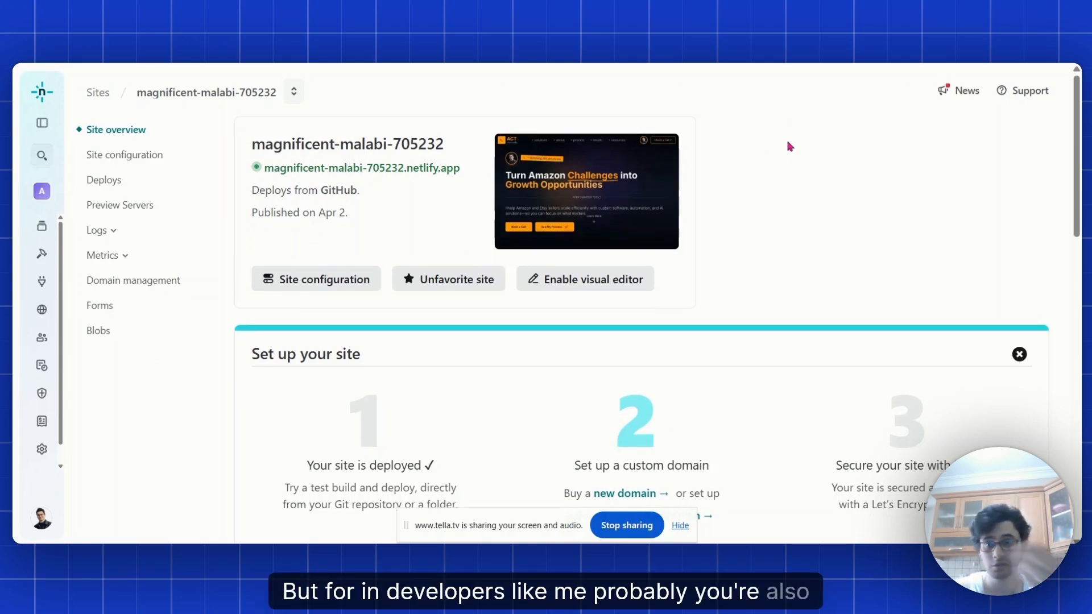
{"action": "scroll", "coordinate": [802, 171], "scroll_direction": "down", "scroll_amount": 1}
{"action": "scroll", "coordinate": [813, 168], "scroll_direction": "up", "scroll_amount": 1}
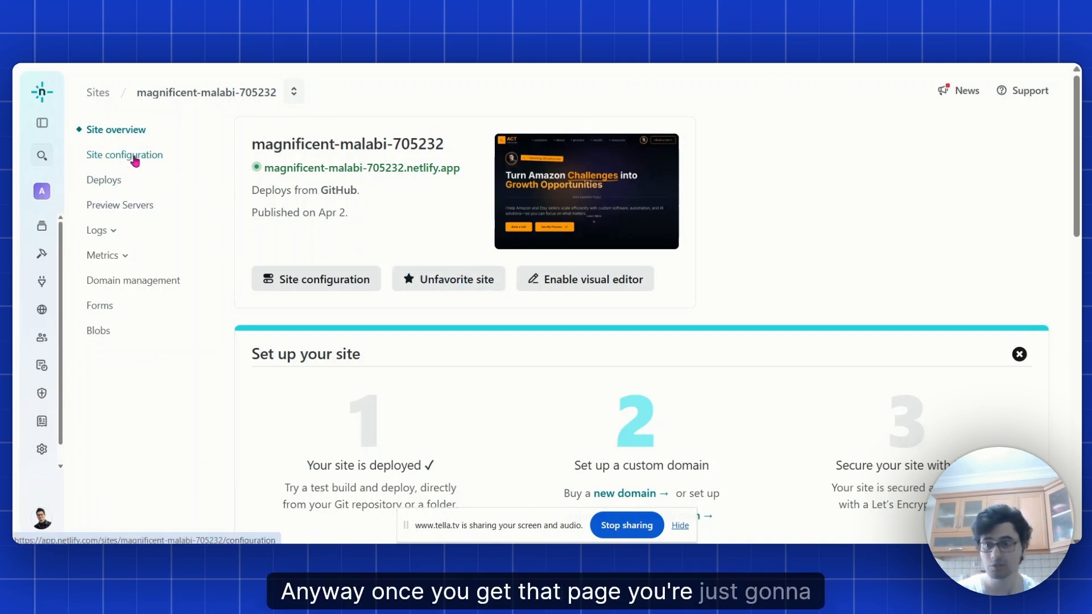
Step: From the team's Sites overview, start importing an existing project as a new site with GitHub as the Git provider
{"action": "left_click", "coordinate": [43, 122]}
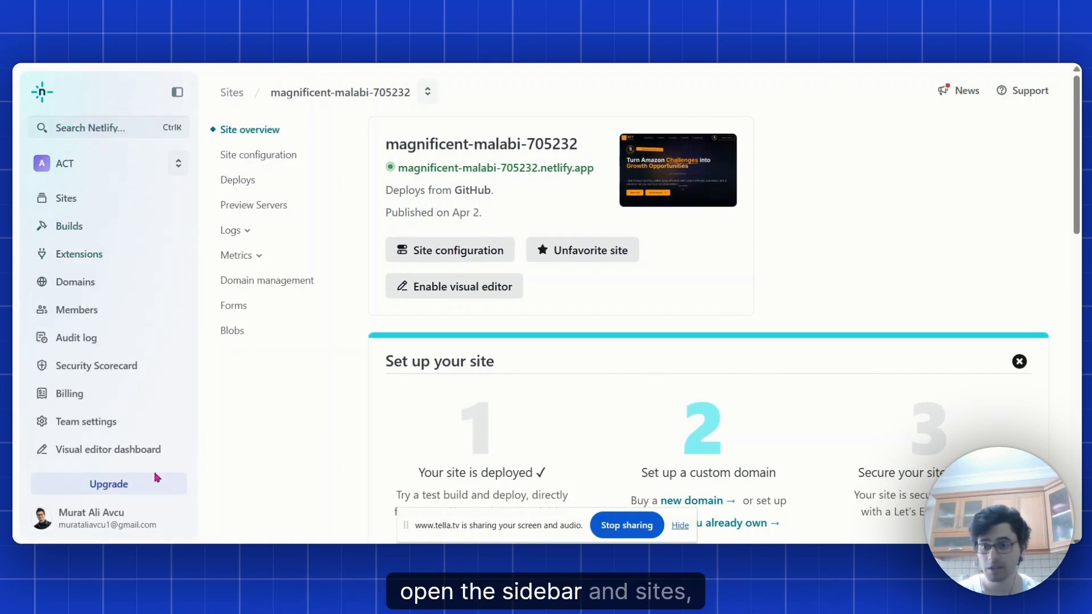
{"action": "left_click", "coordinate": [87, 202]}
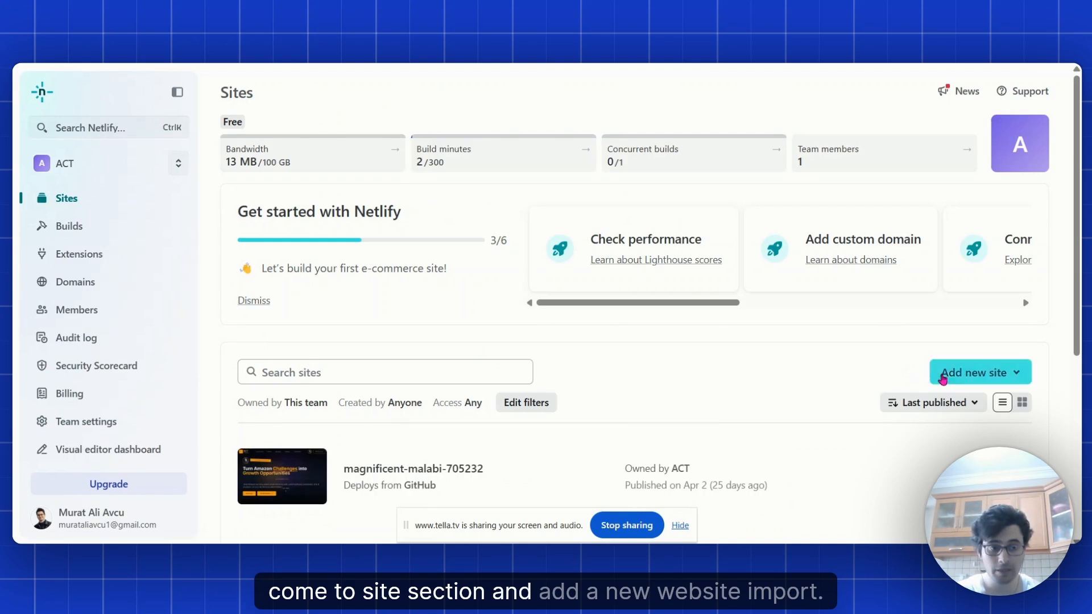
{"action": "left_click", "coordinate": [941, 373]}
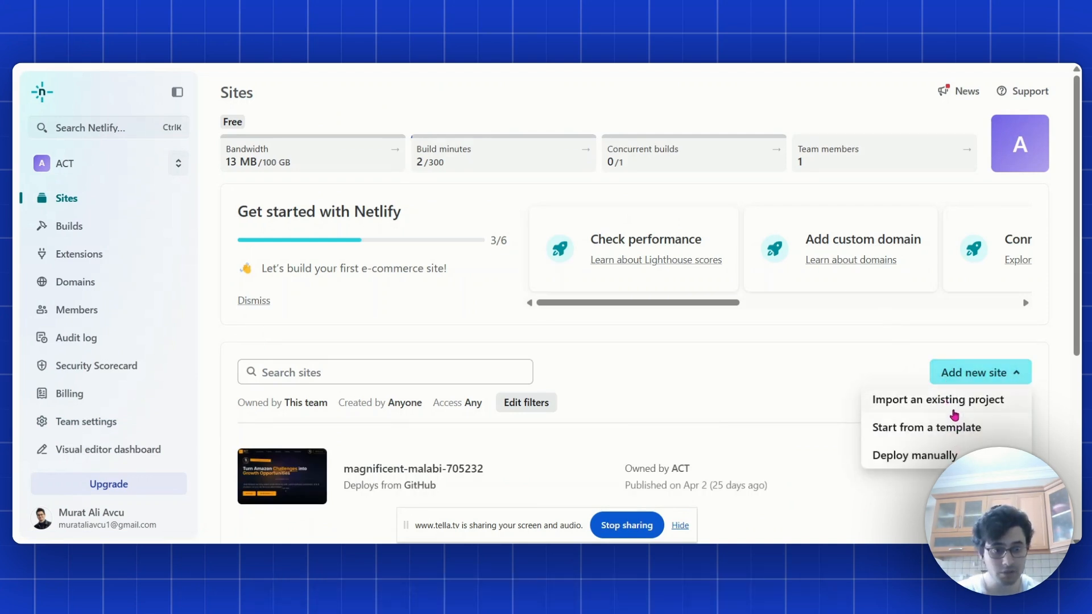
{"action": "left_click", "coordinate": [953, 403]}
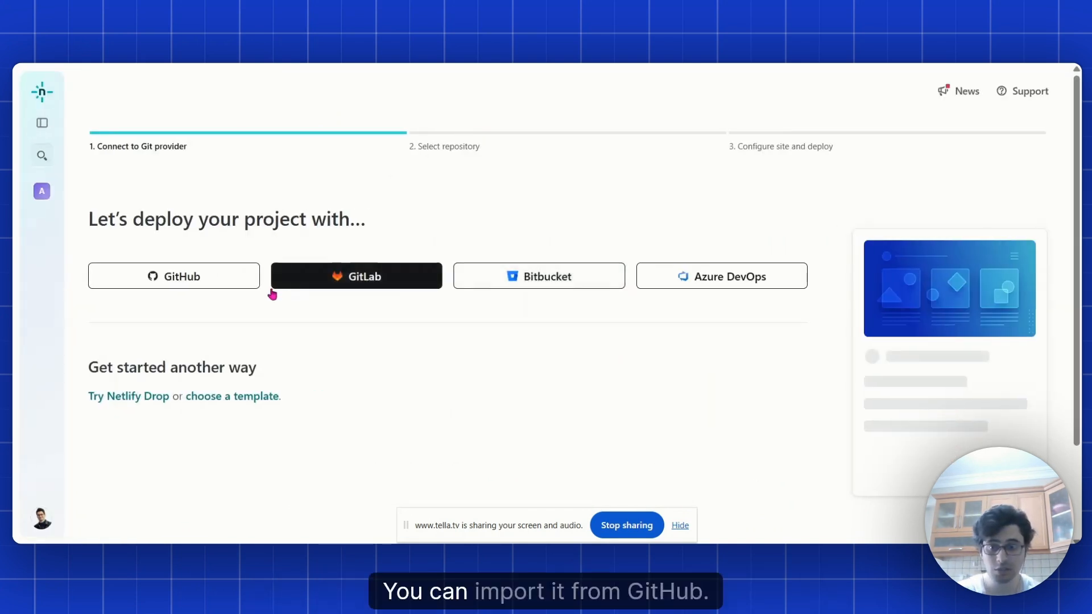
{"action": "left_click", "coordinate": [200, 277]}
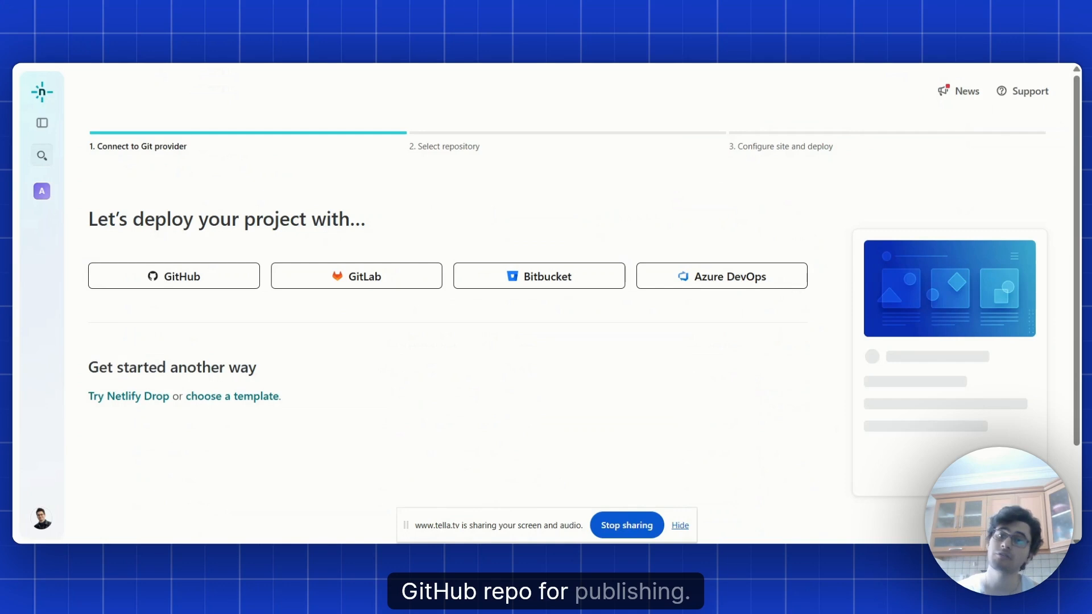
{"action": "left_click", "coordinate": [216, 274]}
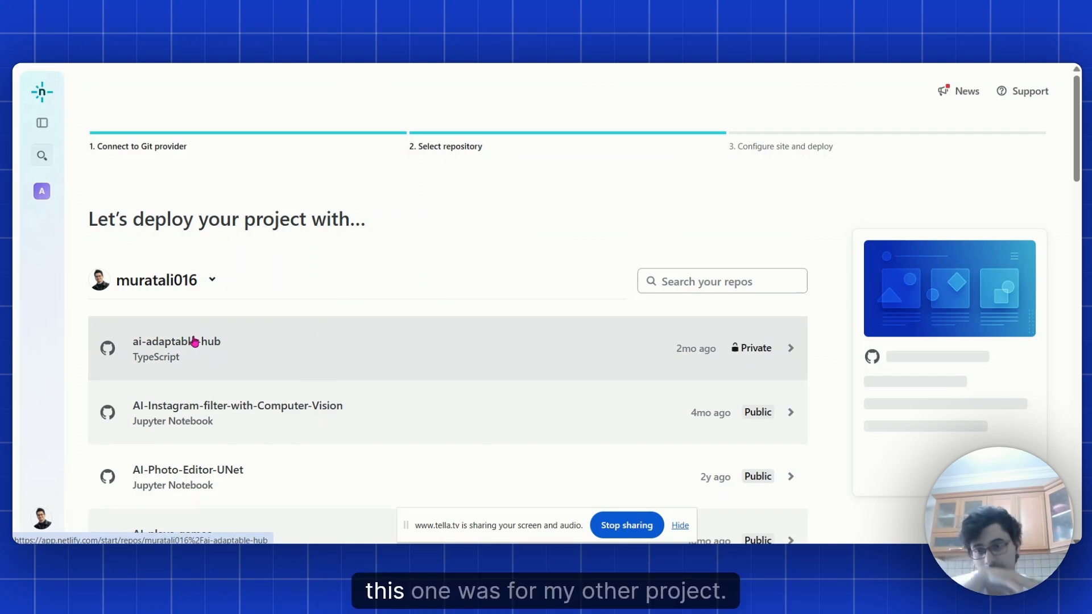
Step: Look through the repositories offered for import and check the project's repository name, amz-clarity-tools, on GitHub
{"action": "scroll", "coordinate": [320, 276], "scroll_direction": "down", "scroll_amount": 2}
{"action": "scroll", "coordinate": [322, 277], "scroll_direction": "up", "scroll_amount": 2}
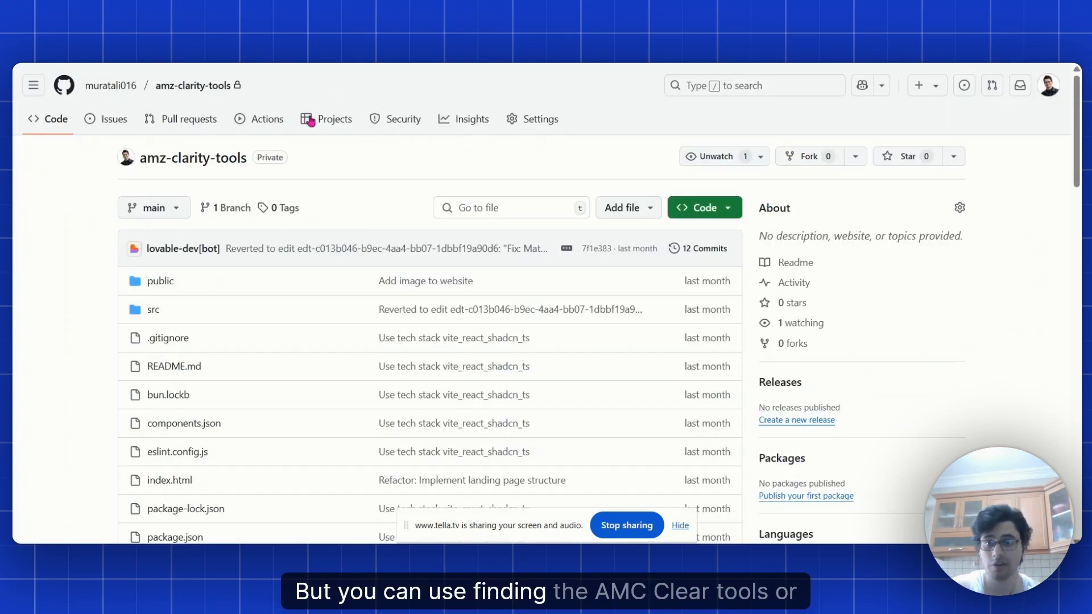
{"action": "left_click_drag", "start_coordinate": [230, 85], "coordinate": [153, 83]}
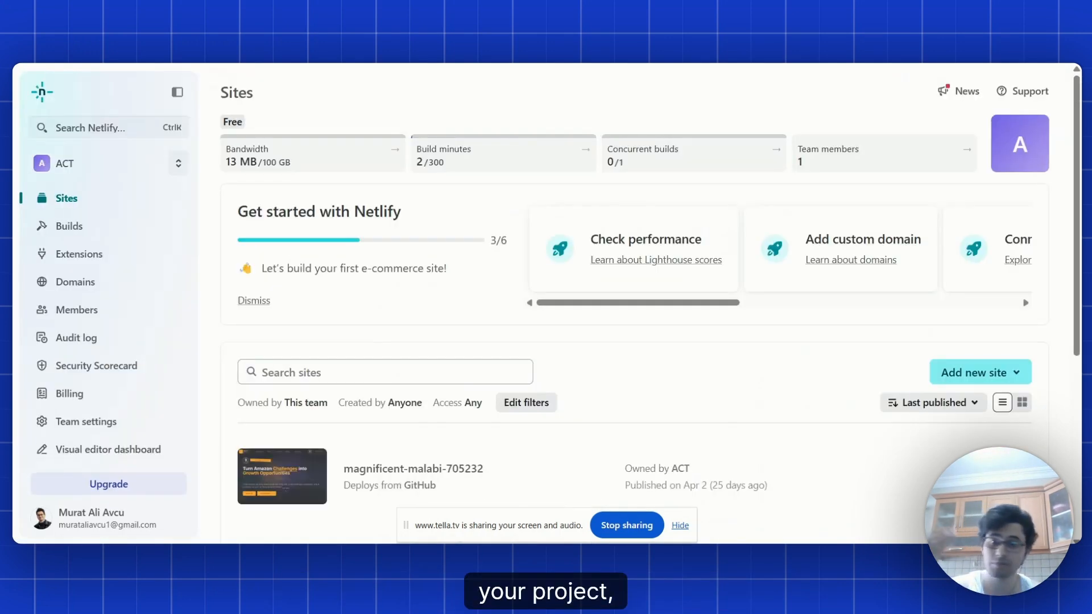
Step: Return to Netlify's Sites overview and look over the entry of the deployed magnificent-malabi-705232 site
{"action": "scroll", "coordinate": [375, 327], "scroll_direction": "down", "scroll_amount": 2}
{"action": "scroll", "coordinate": [376, 327], "scroll_direction": "up", "scroll_amount": 2}
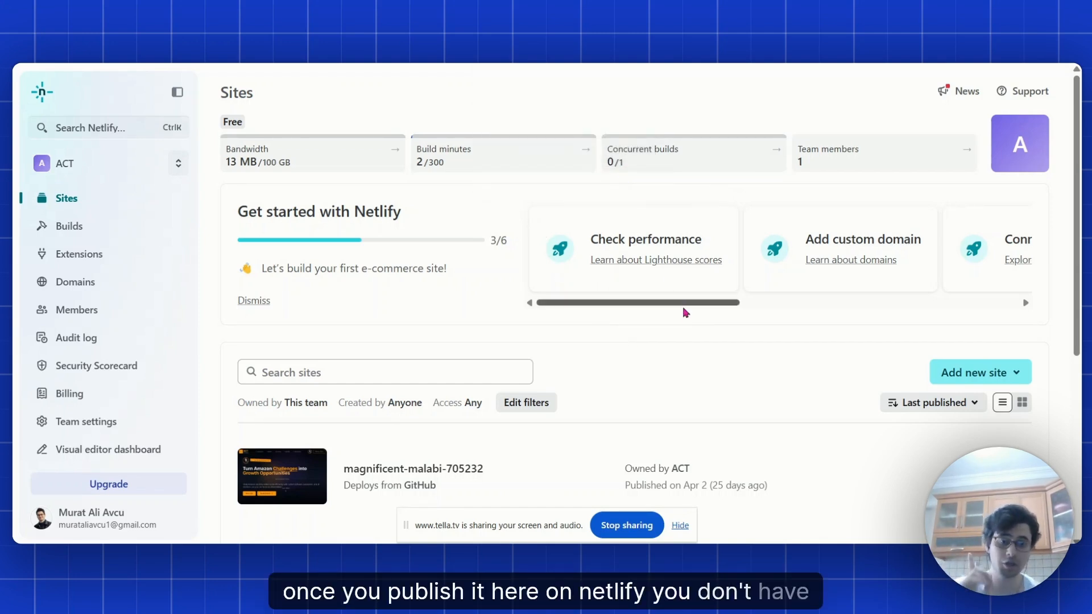
{"action": "scroll", "coordinate": [704, 339], "scroll_direction": "down", "scroll_amount": 2}
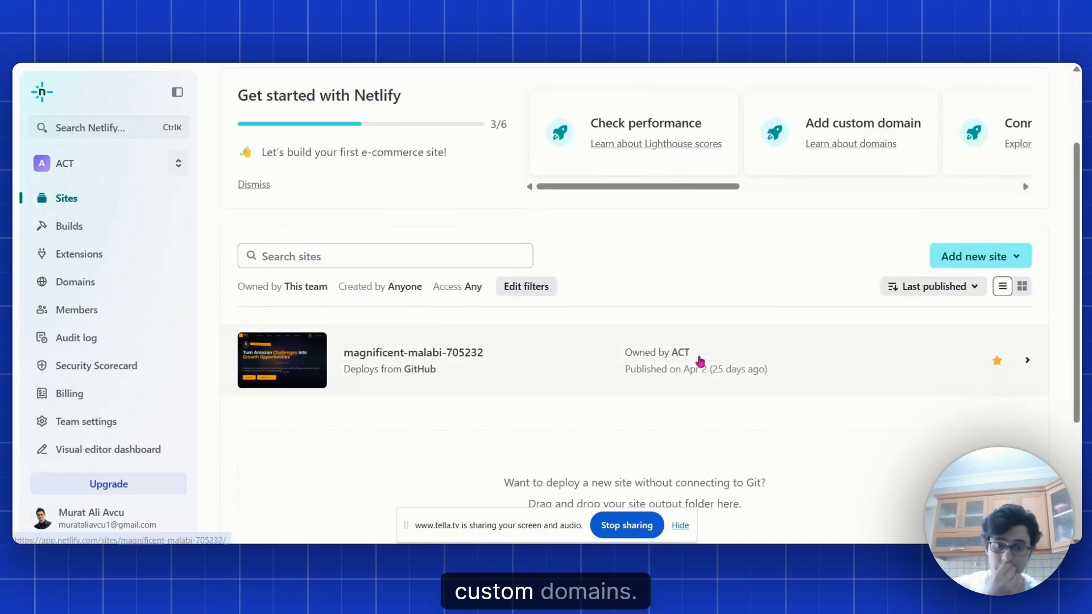
{"action": "scroll", "coordinate": [711, 238], "scroll_direction": "up", "scroll_amount": 1}
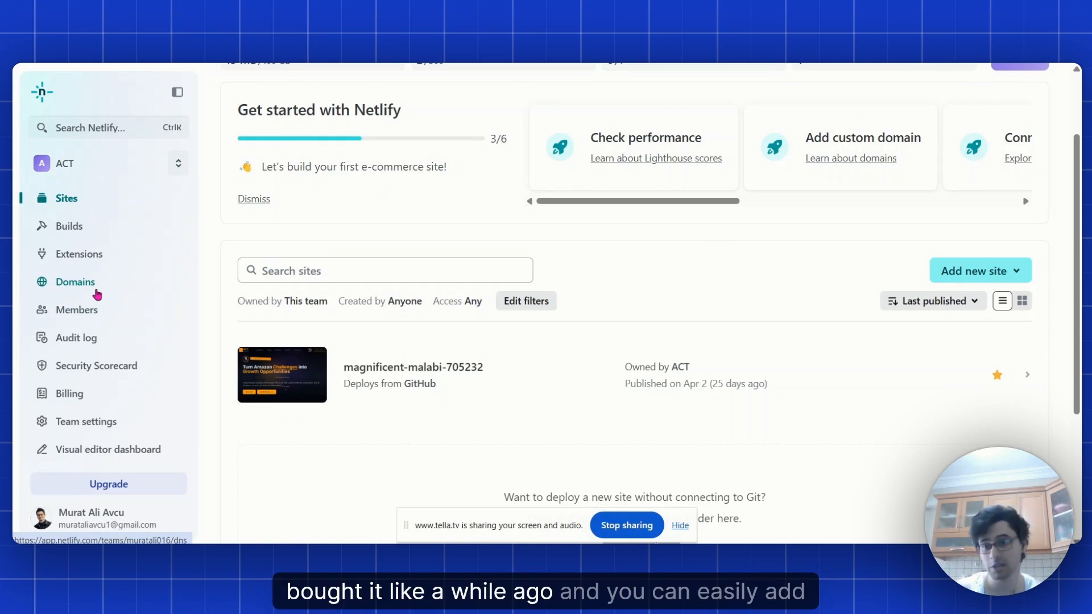
Step: Go to the team's domain management and check the options for buying a new domain or adding an owned one
{"action": "left_click", "coordinate": [97, 294]}
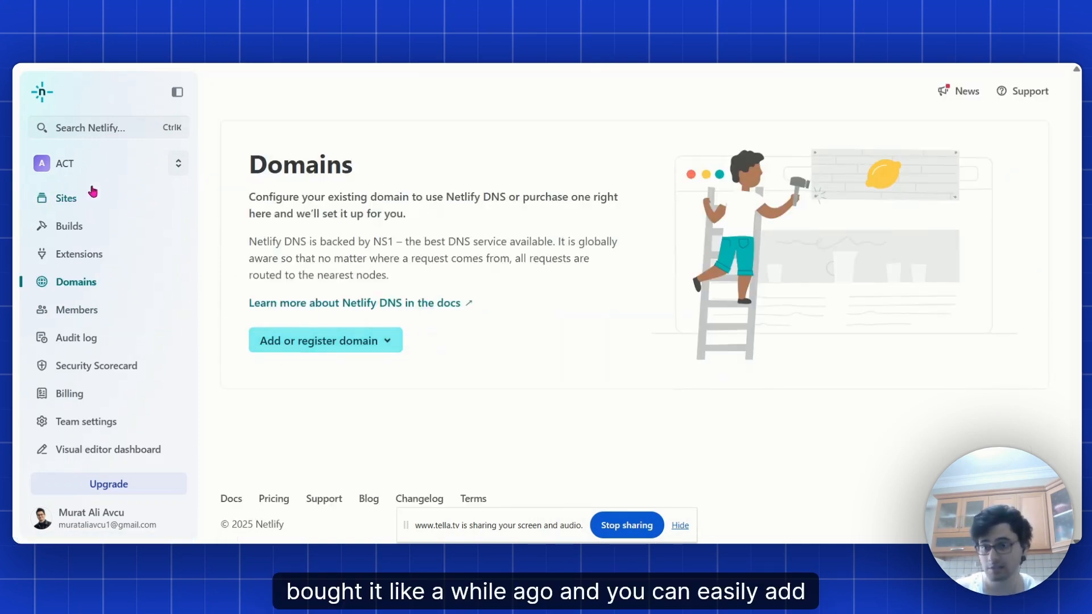
{"action": "left_click", "coordinate": [325, 343]}
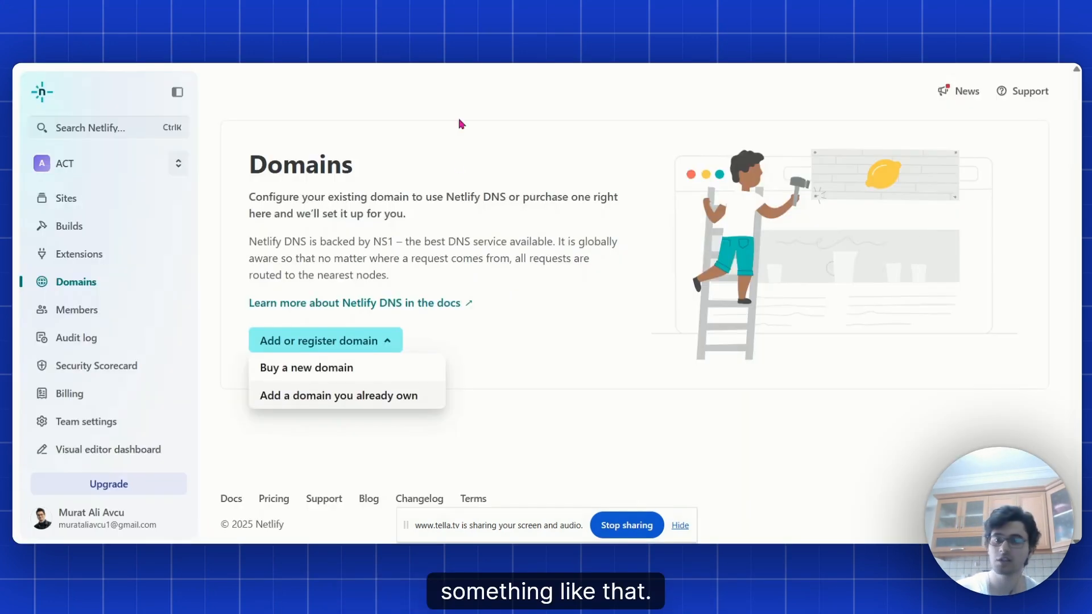
{"action": "left_click", "coordinate": [466, 250]}
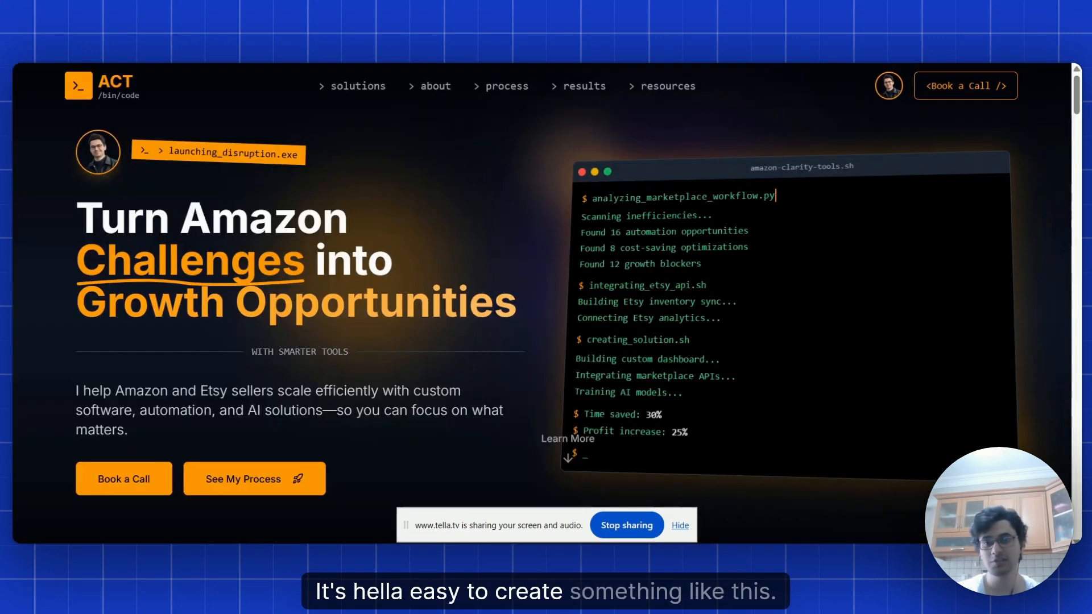
Step: Look over the published landing page's hero and journey sections, and go back through the project's prompt history in Lovable
{"action": "scroll", "coordinate": [438, 246], "scroll_direction": "down", "scroll_amount": 6}
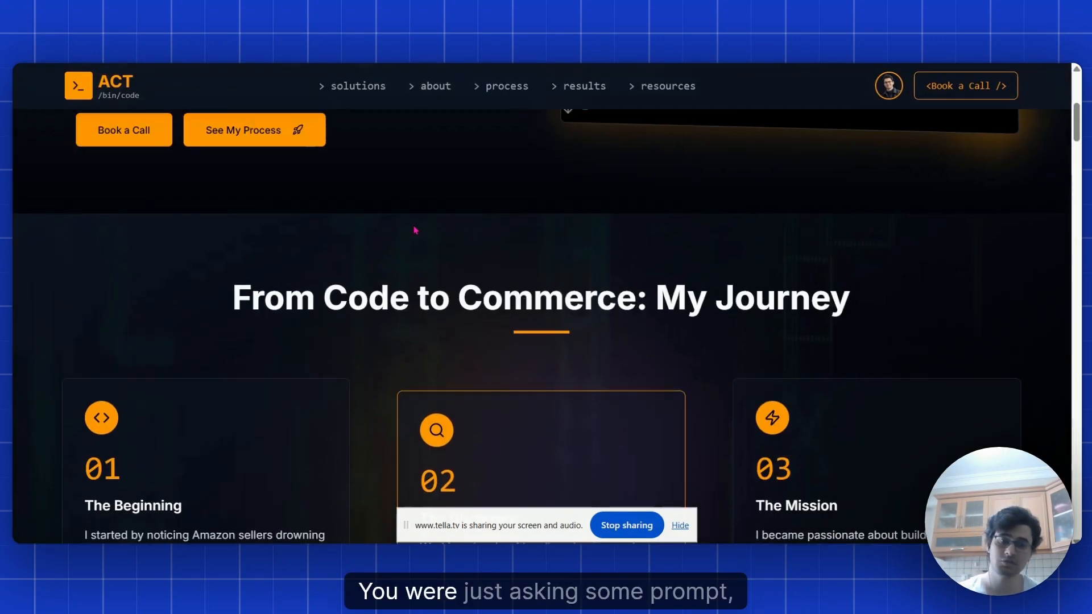
{"action": "scroll", "coordinate": [415, 227], "scroll_direction": "up", "scroll_amount": 6}
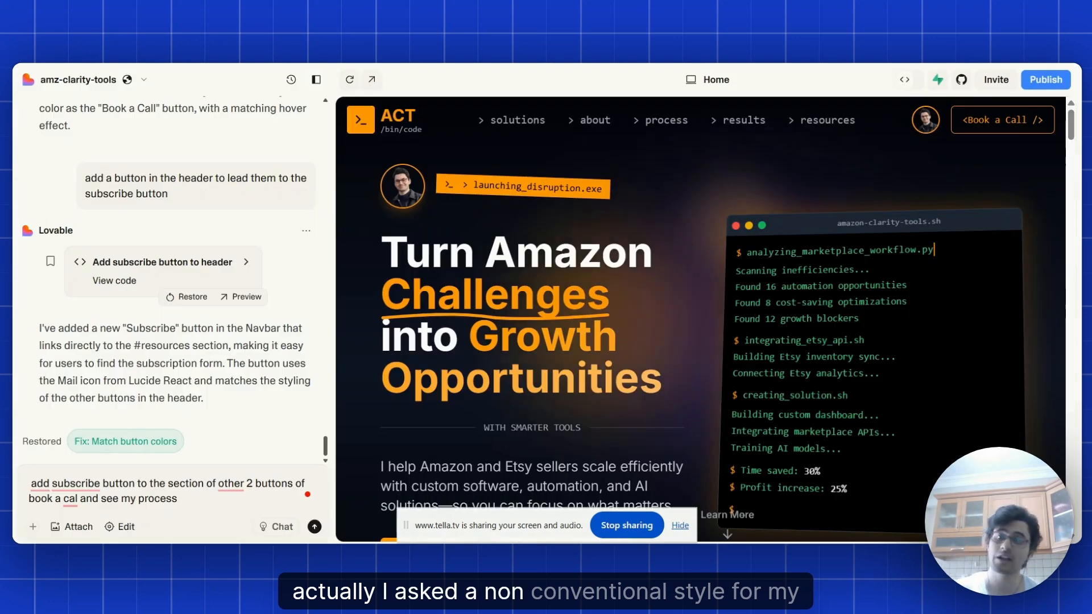
{"action": "scroll", "coordinate": [274, 279], "scroll_direction": "up", "scroll_amount": 10}
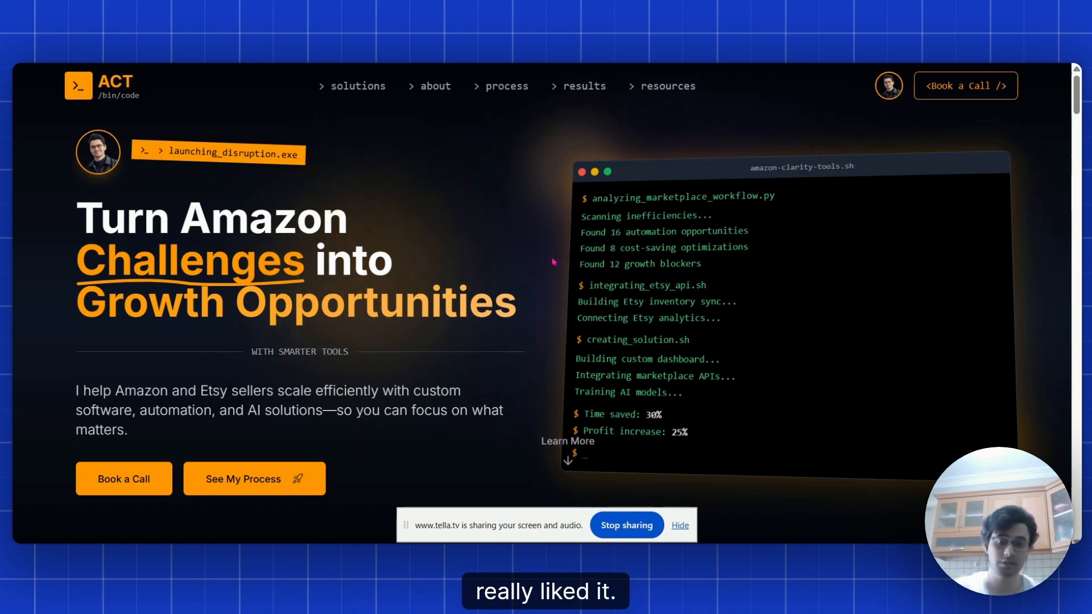
Step: Switch back to the published landing page and examine its hero section and call-to-action buttons
{"action": "scroll", "coordinate": [552, 263], "scroll_direction": "down", "scroll_amount": 1}
{"action": "scroll", "coordinate": [547, 264], "scroll_direction": "up", "scroll_amount": 1}
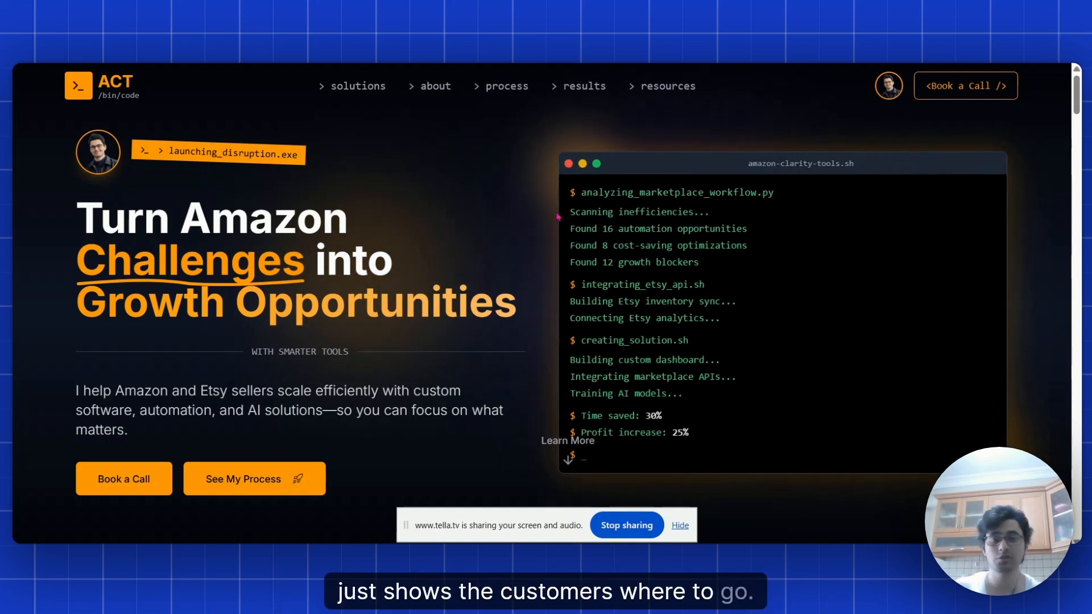
{"action": "scroll", "coordinate": [545, 265], "scroll_direction": "down", "scroll_amount": 1}
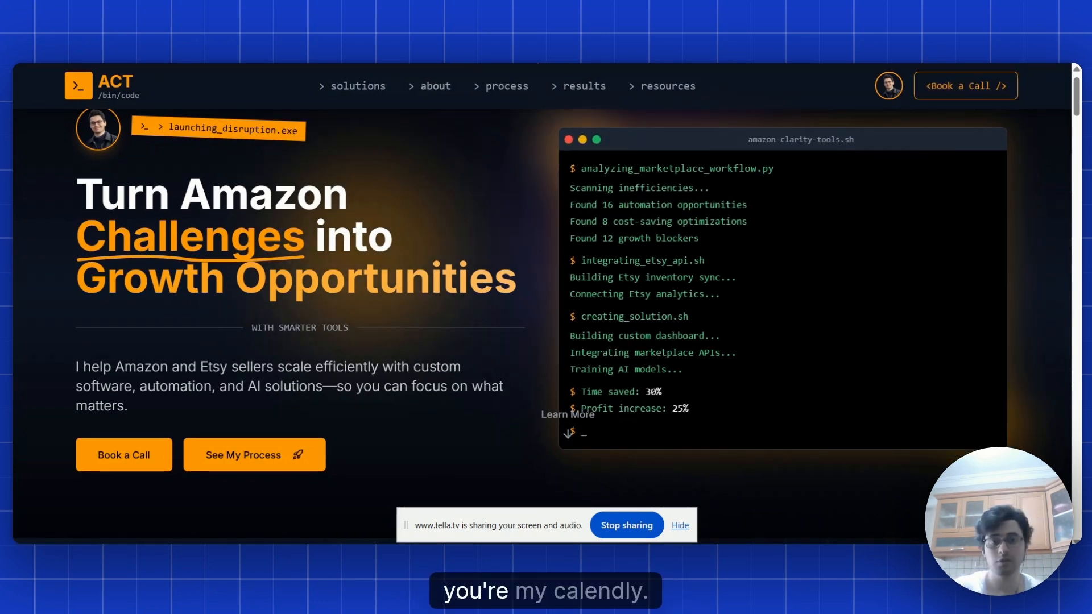
{"action": "left_click", "coordinate": [540, 56]}
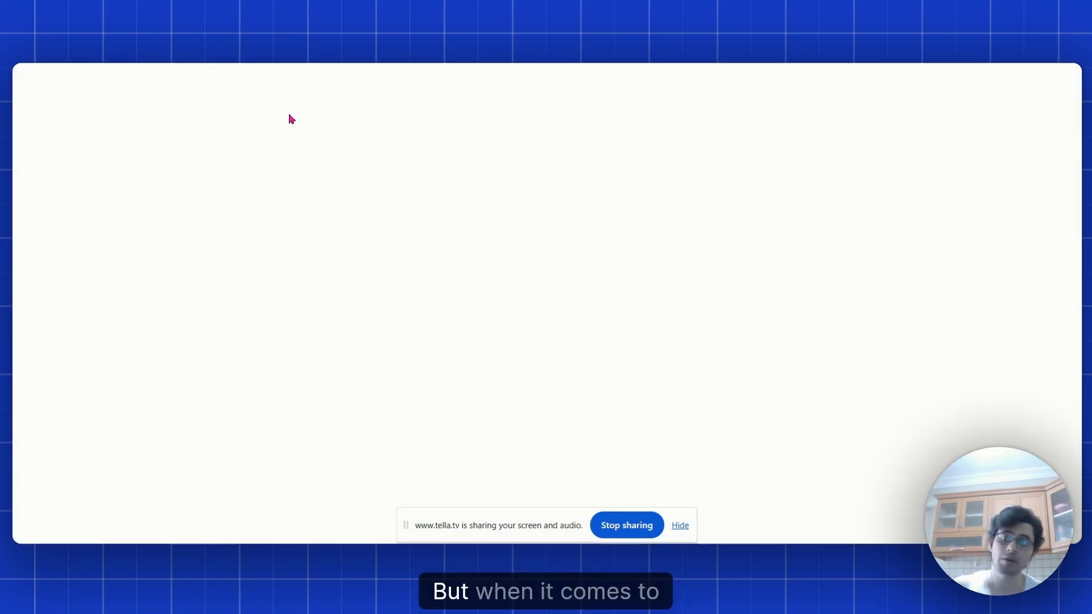